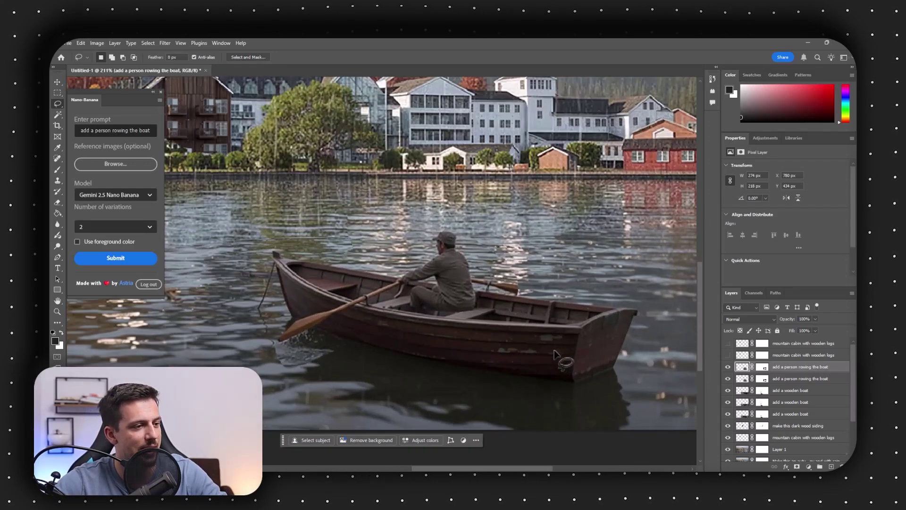
pyautogui.scroll(-7, 562, 359)
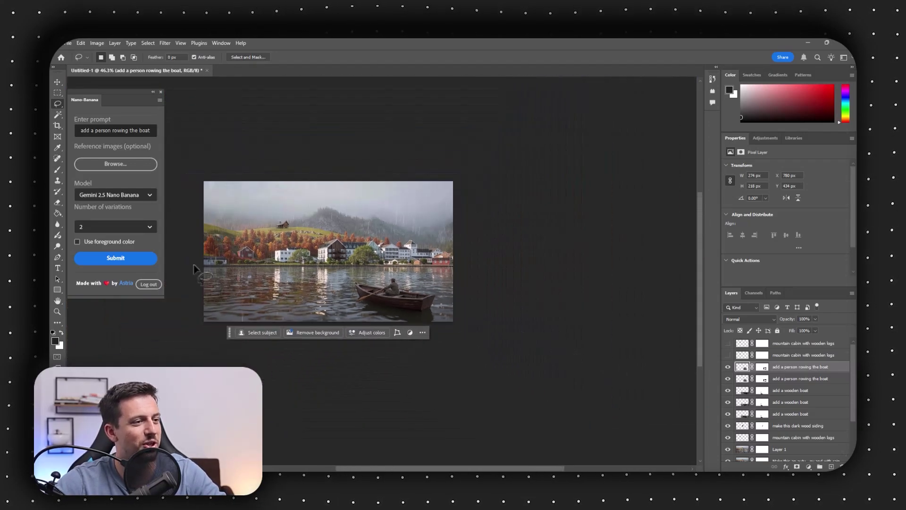
pyautogui.scroll(3, 193, 269)
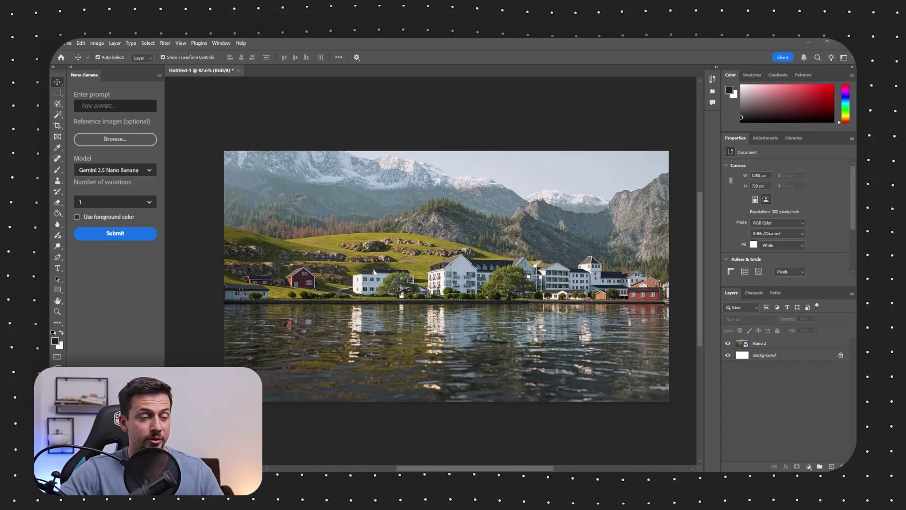
# Undock the Nano-Banana panel so it floats over the workspace and select the whole canvas with a rectangular marquee
pyautogui.moveTo(116, 76); pyautogui.dragTo(128, 89)
pyautogui.click(517, 243)
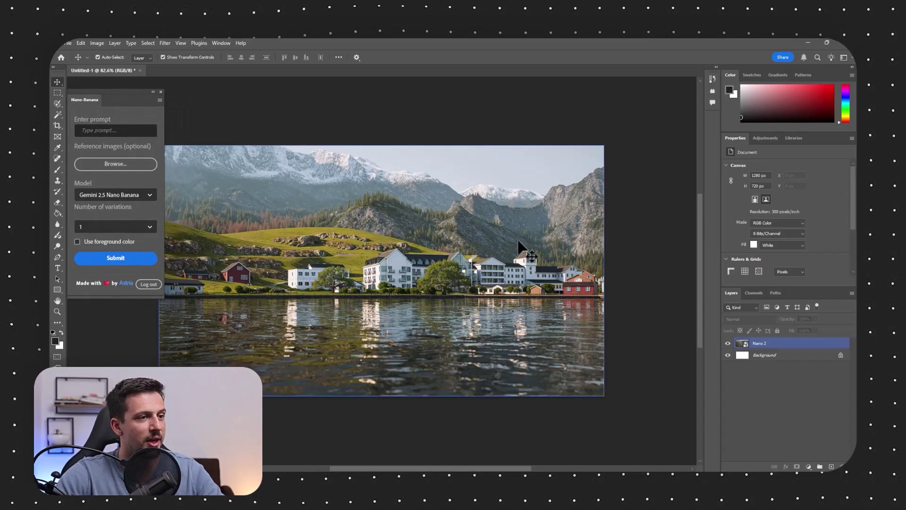
pyautogui.click(631, 231)
pyautogui.scroll(-2, 364, 216)
pyautogui.click(58, 93)
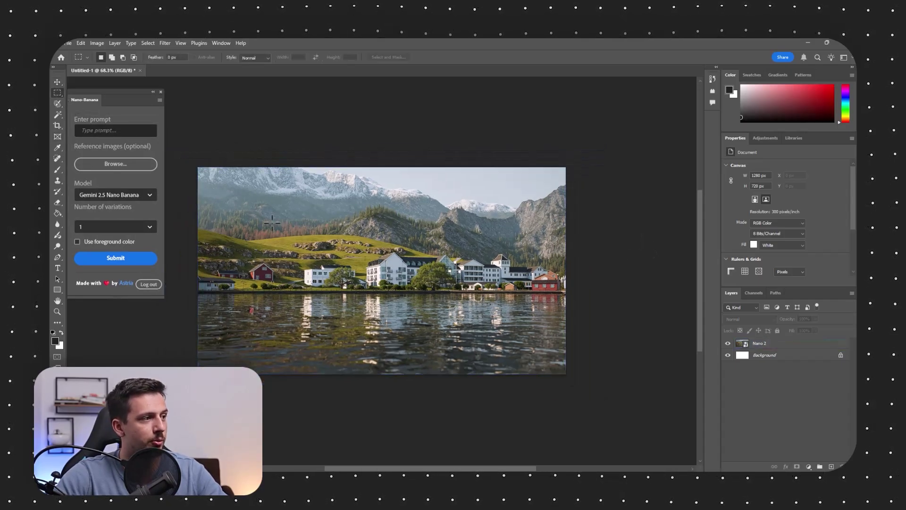
pyautogui.moveTo(189, 158); pyautogui.dragTo(604, 453)
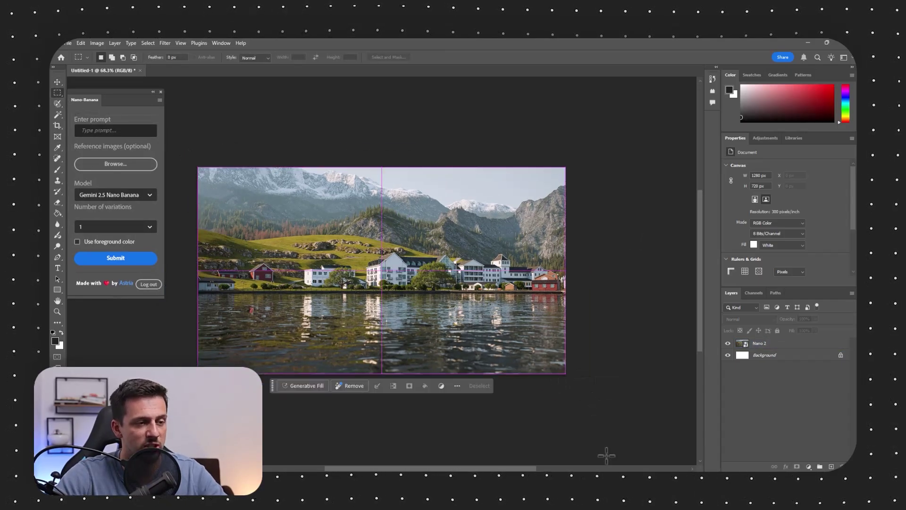
pyautogui.scroll(-1, 652, 313)
pyautogui.scroll(1, 653, 314)
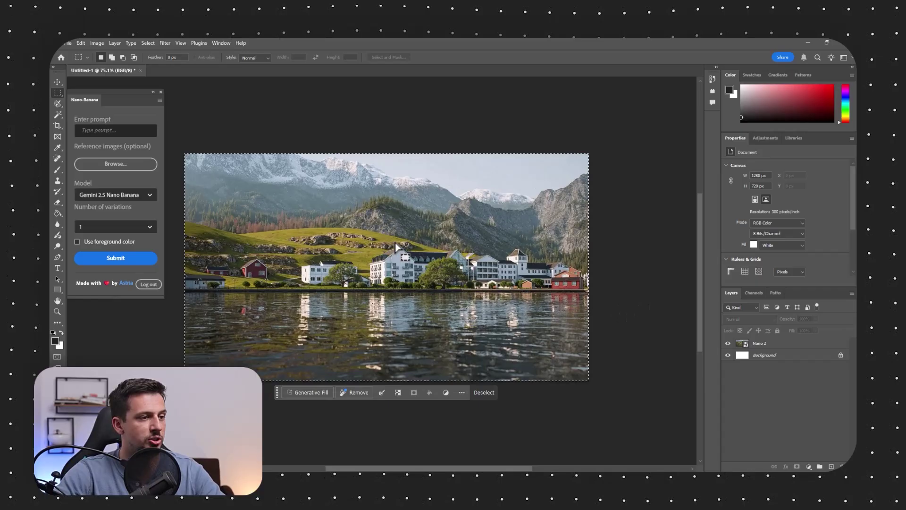
# Generate one Nano-Banana variation of the lake scene with the prompt "Make this an autumn image foggy and with rain"
pyautogui.click(113, 131)
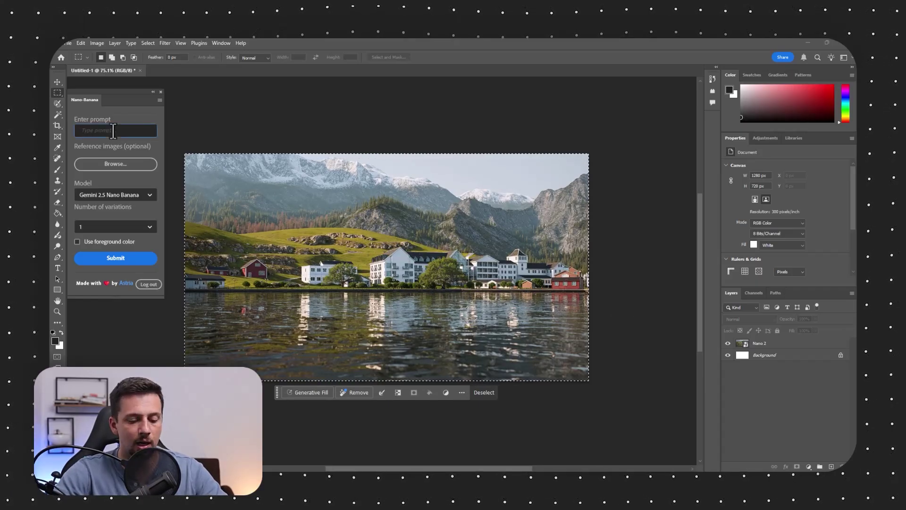
pyautogui.write('Make t')
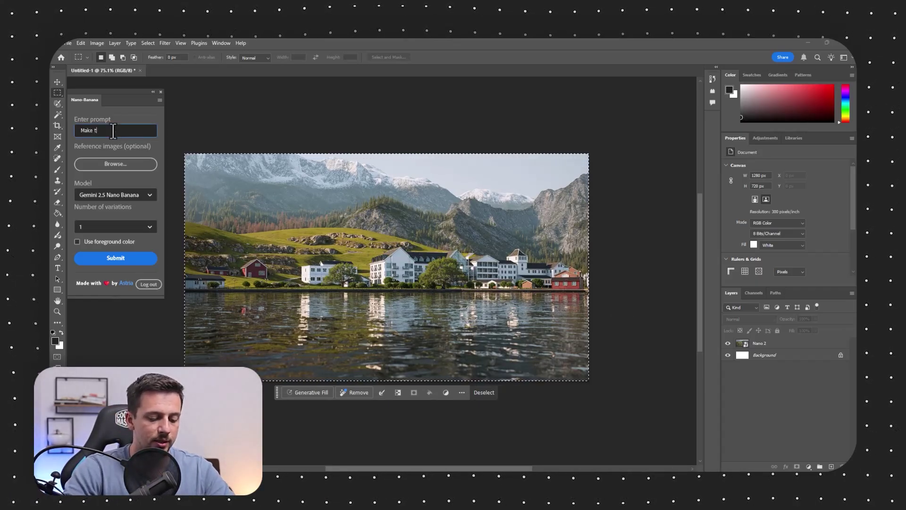
pyautogui.write('his a')
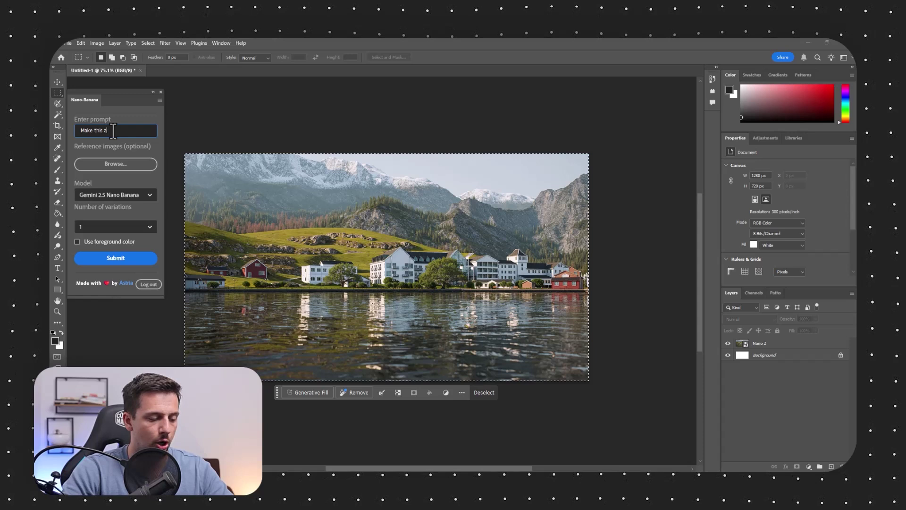
pyautogui.write('n autum')
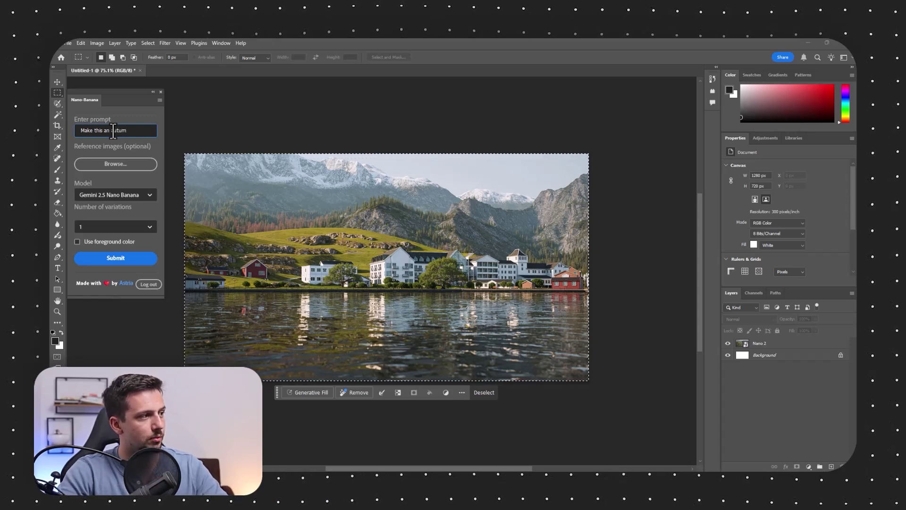
pyautogui.write('n image')
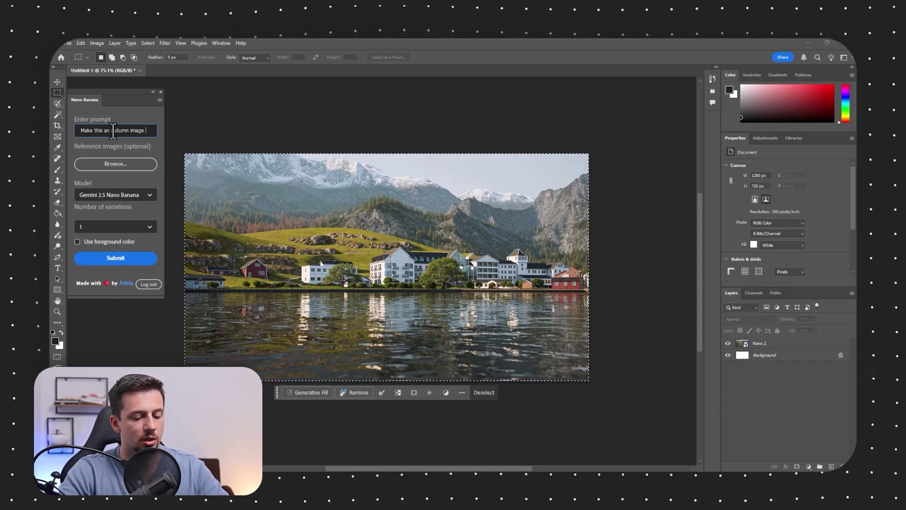
pyautogui.write(', foggy and with')
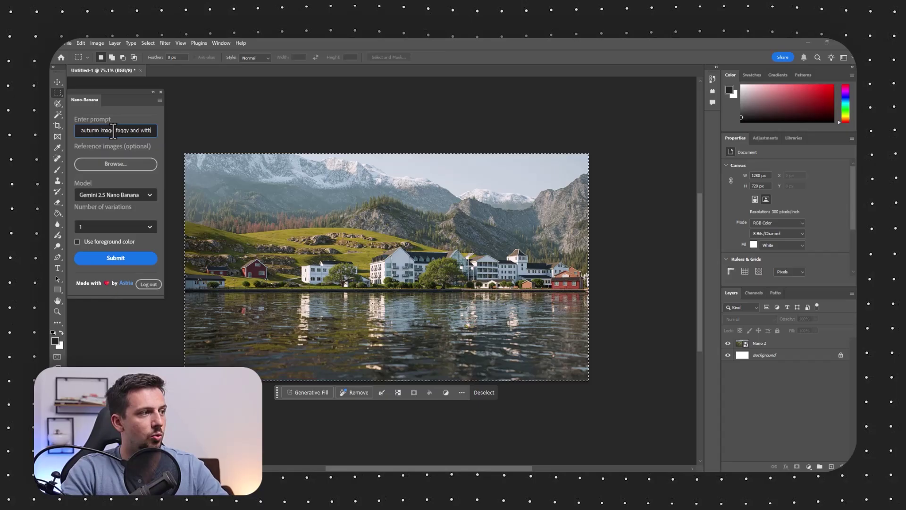
pyautogui.write(' rain')
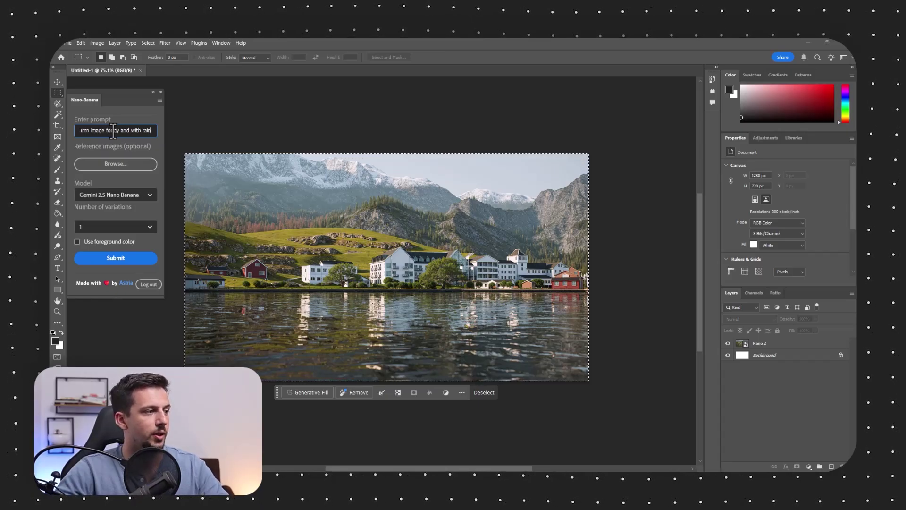
pyautogui.click(112, 259)
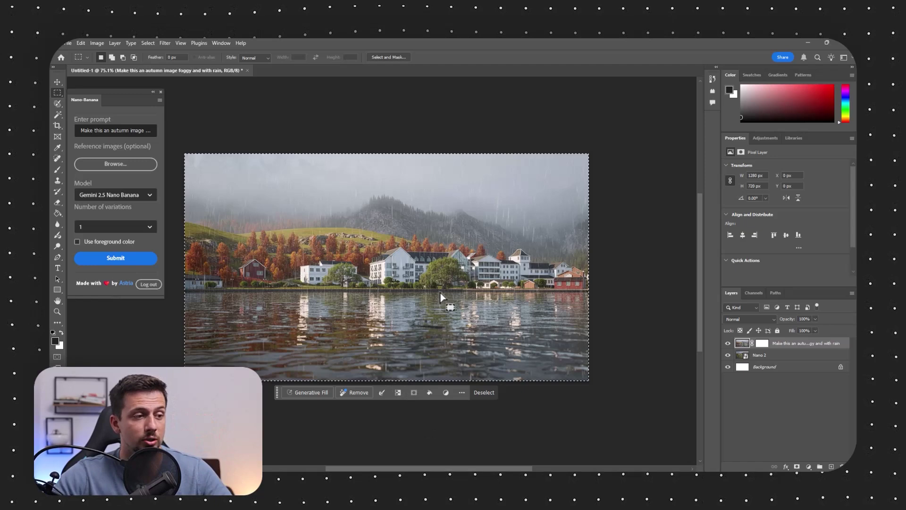
# Deselect the generated autumn layer and clear the marquee selection around the canvas
pyautogui.click(57, 81)
pyautogui.click(283, 137)
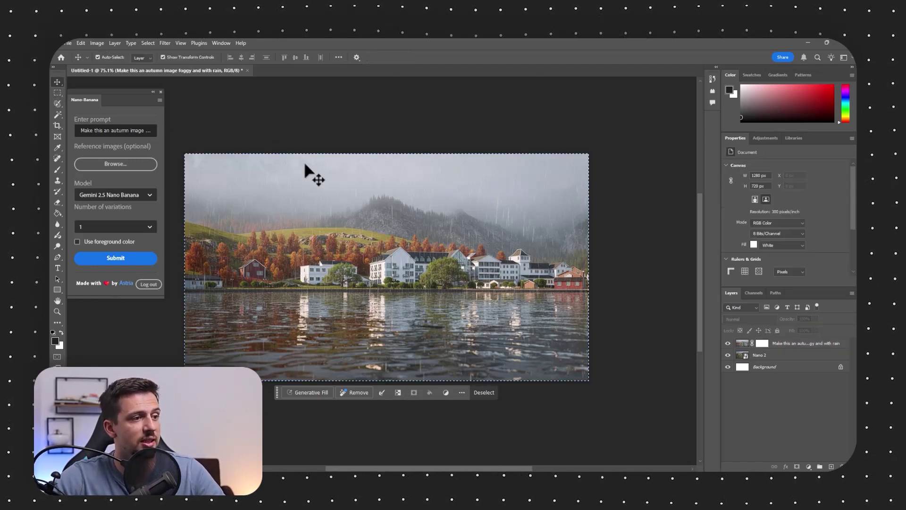
pyautogui.scroll(4, 365, 287)
pyautogui.scroll(-2, 481, 237)
pyautogui.click(58, 93)
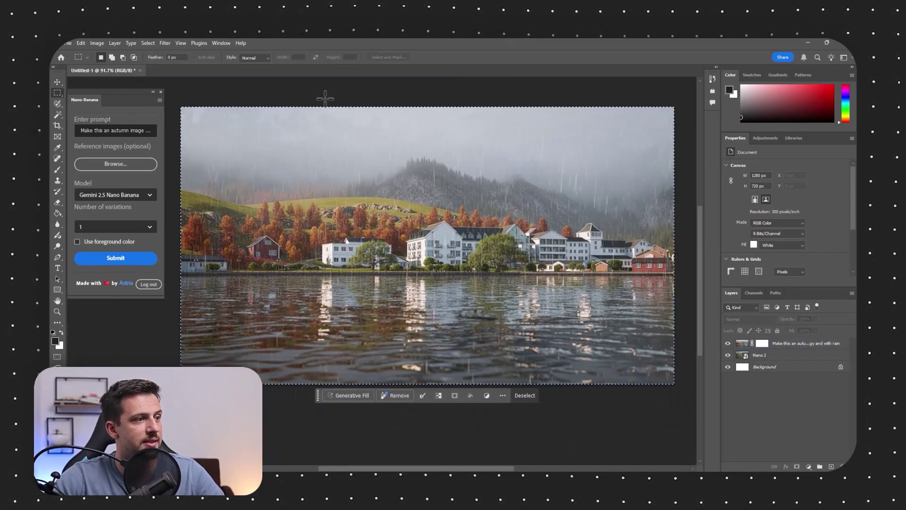
pyautogui.click(326, 97)
# Compare the autumn version with the original by toggling its layer's visibility, and examine the trees, fog and rain
pyautogui.scroll(-3, 442, 306)
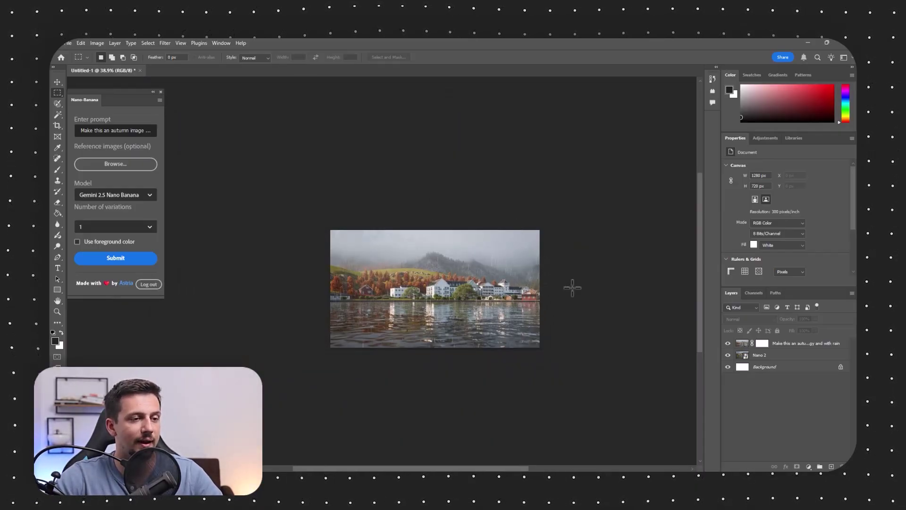
pyautogui.scroll(-3, 430, 229)
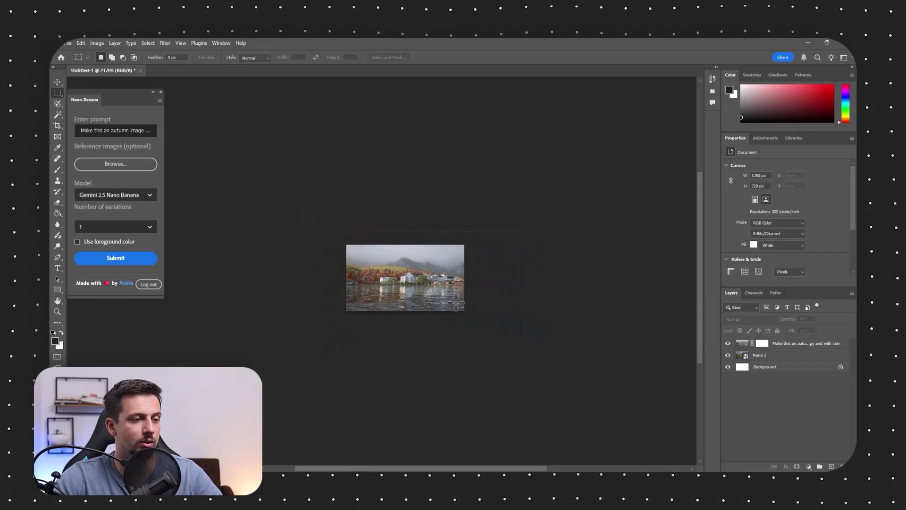
pyautogui.click(728, 344)
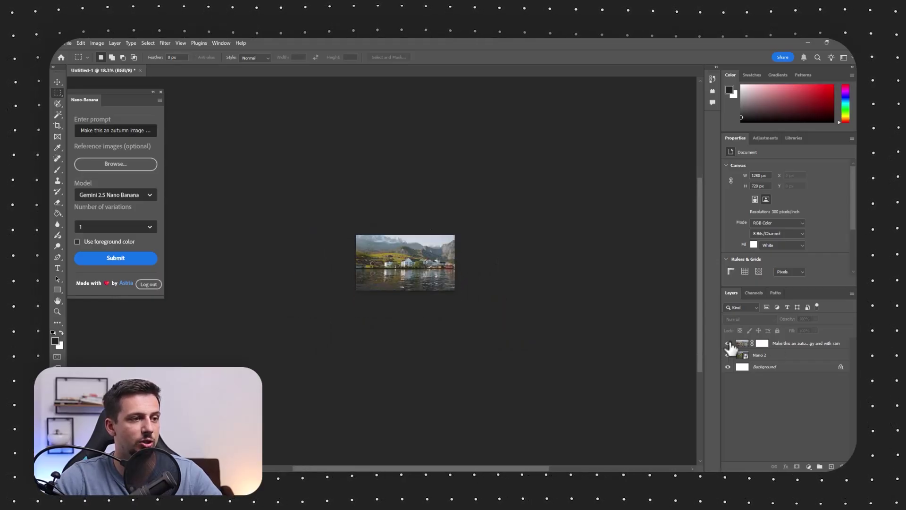
pyautogui.click(728, 343)
pyautogui.click(728, 343)
pyautogui.click(728, 344)
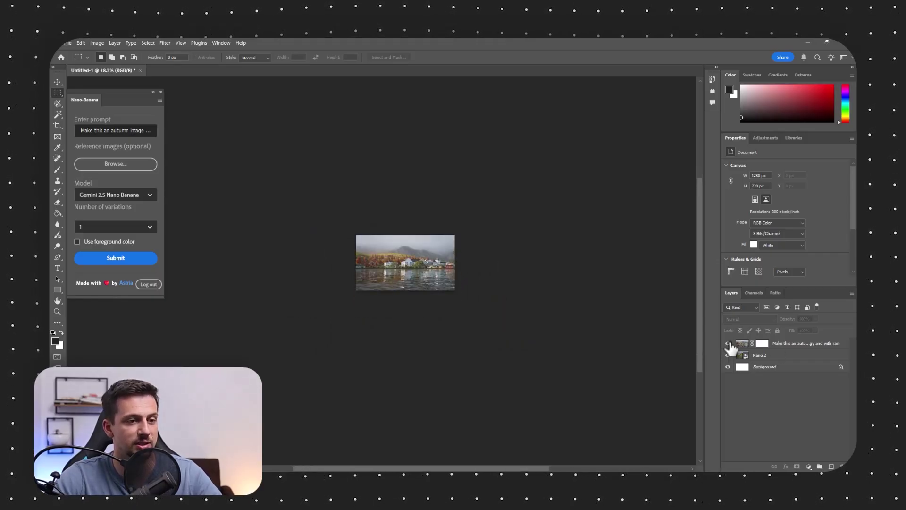
pyautogui.scroll(5, 497, 253)
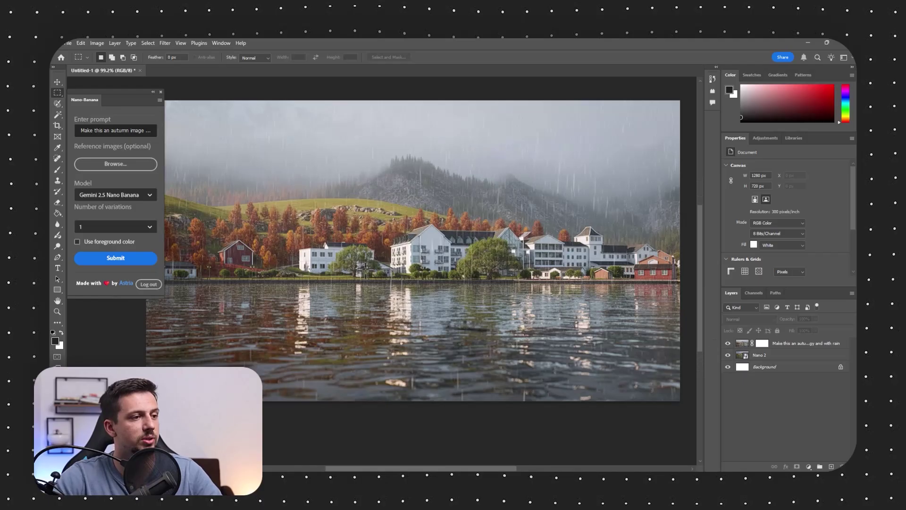
pyautogui.scroll(-2, 385, 373)
pyautogui.scroll(1, 416, 307)
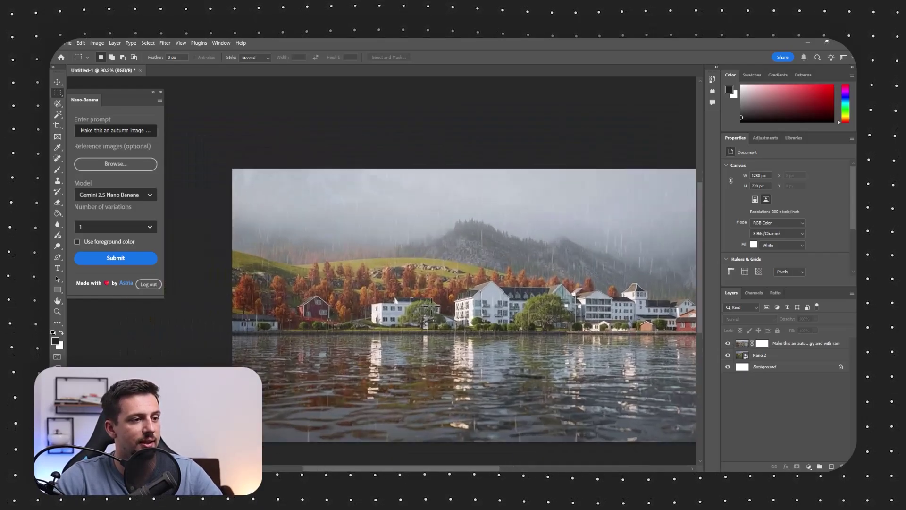
pyautogui.scroll(-1, 429, 280)
pyautogui.scroll(3, 428, 279)
pyautogui.scroll(-4, 412, 292)
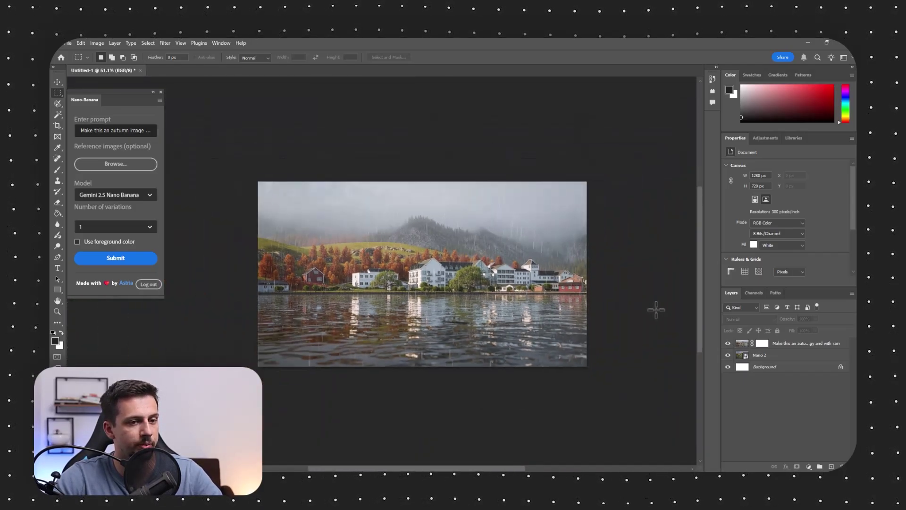
pyautogui.scroll(1, 653, 308)
pyautogui.scroll(-2, 236, 194)
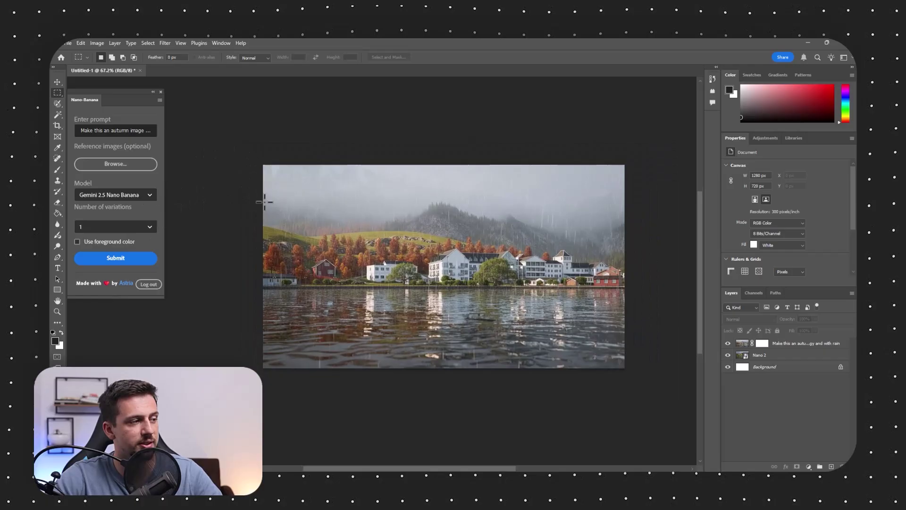
# Make Nano 2 the active layer, select the whole canvas with a rectangular marquee, and hide the autumn layer
pyautogui.click(763, 355)
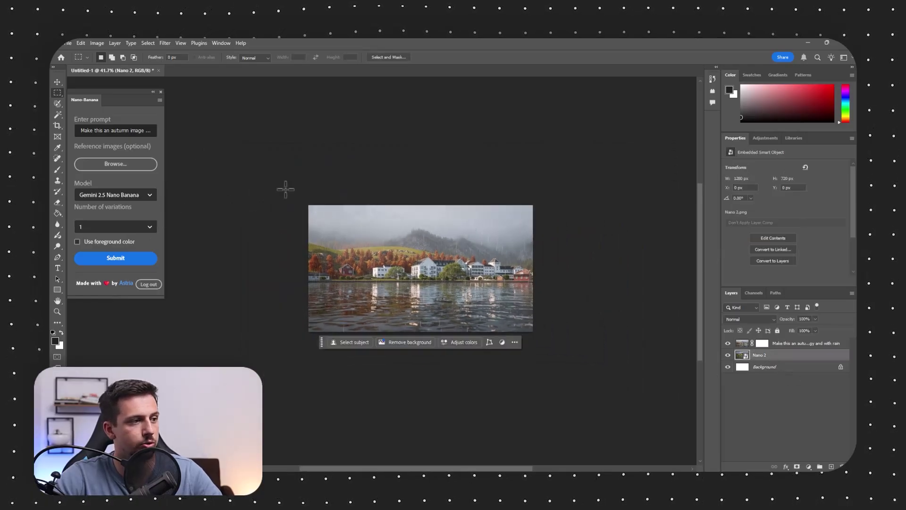
pyautogui.moveTo(285, 189); pyautogui.dragTo(617, 370)
pyautogui.click(728, 343)
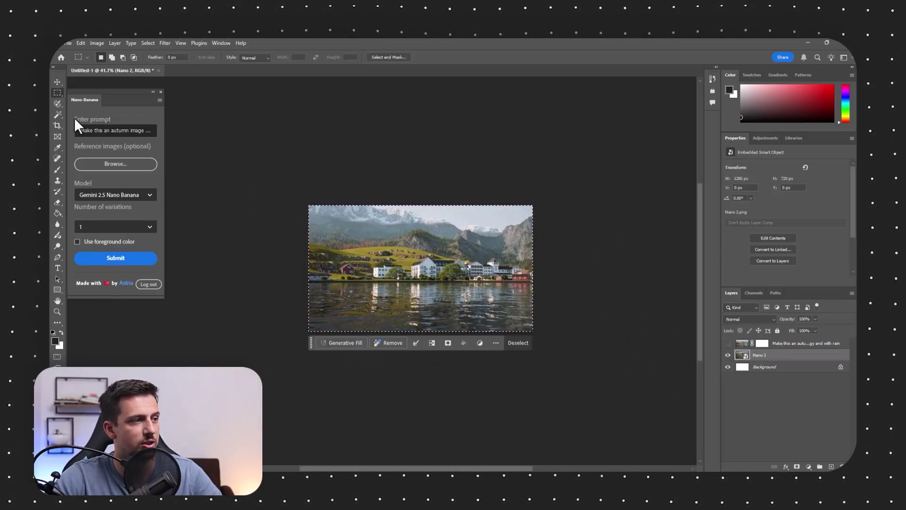
# Change the prompt to "Make this a winter image foggy and with snow" and generate the winter version from Nano 2
pyautogui.click(98, 130)
pyautogui.doubleClick(114, 130)
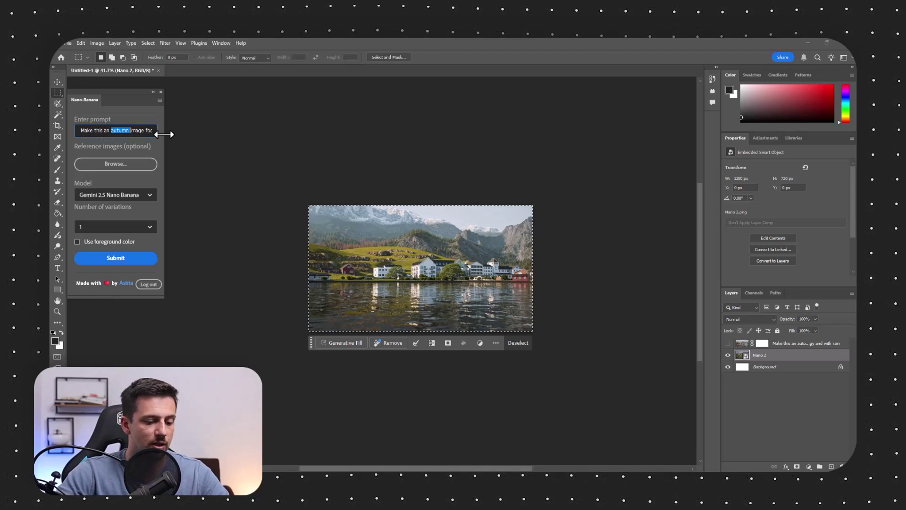
pyautogui.press('BackSpace')
pyautogui.press('BackSpace')
pyautogui.write('winter')
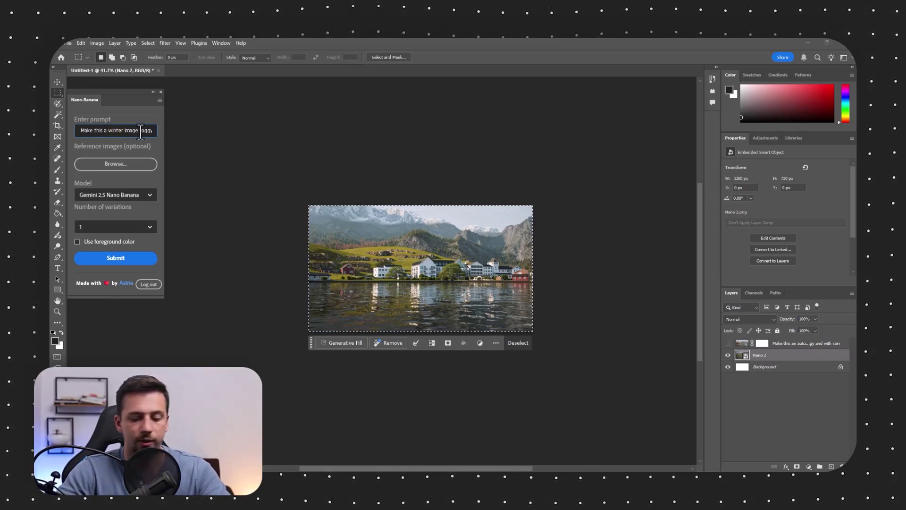
pyautogui.press('Right')
pyautogui.press('Right')
pyautogui.press('Right')
pyautogui.press('Right')
pyautogui.press('Right')
pyautogui.press('Right')
pyautogui.press('Right')
pyautogui.press('Right')
pyautogui.press('Right')
pyautogui.press('Right')
pyautogui.press('Right')
pyautogui.press('Right')
pyautogui.press('Right')
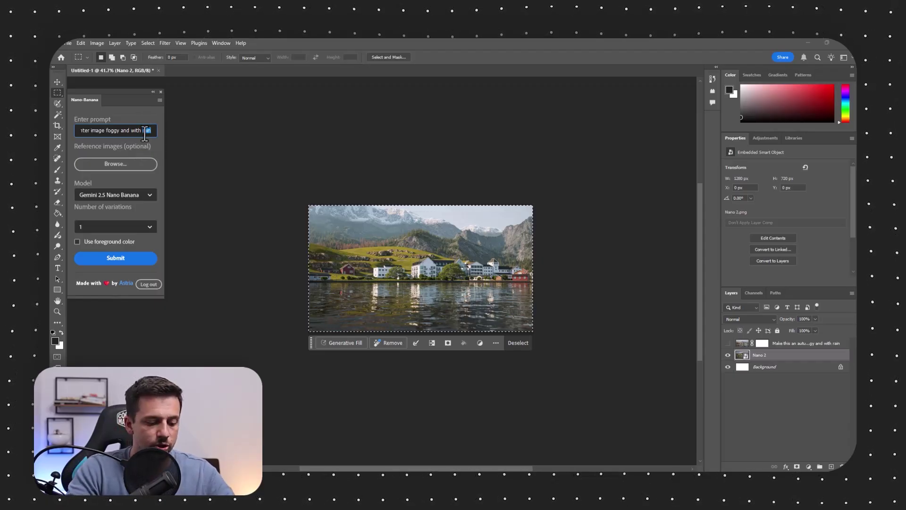
pyautogui.write('snow')
pyautogui.click(134, 259)
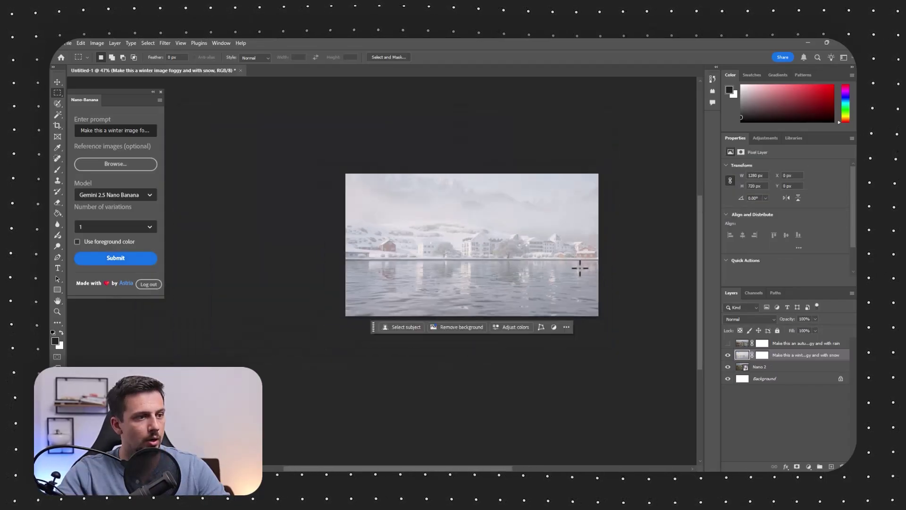
# Hide the foggy winter layer and generate another version from Nano 2 with the prompt "Make this a winter image and with snow"
pyautogui.scroll(1, 443, 245)
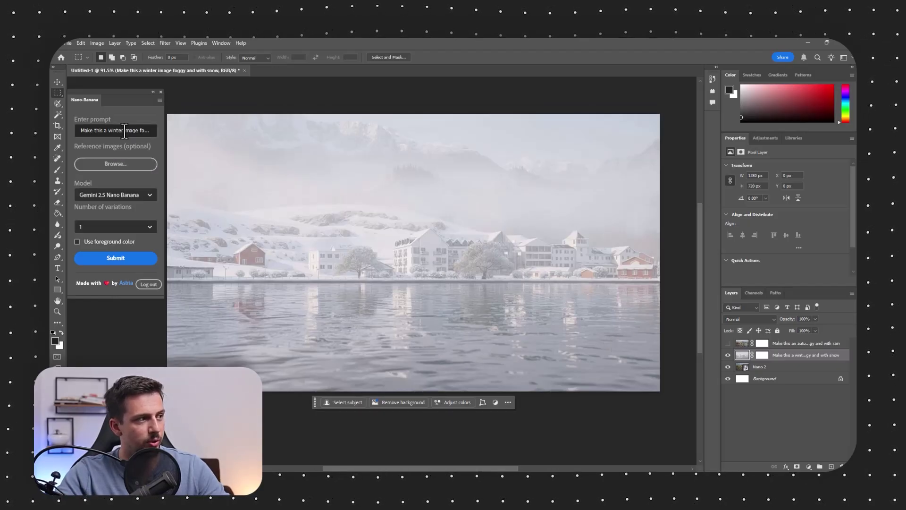
pyautogui.doubleClick(144, 130)
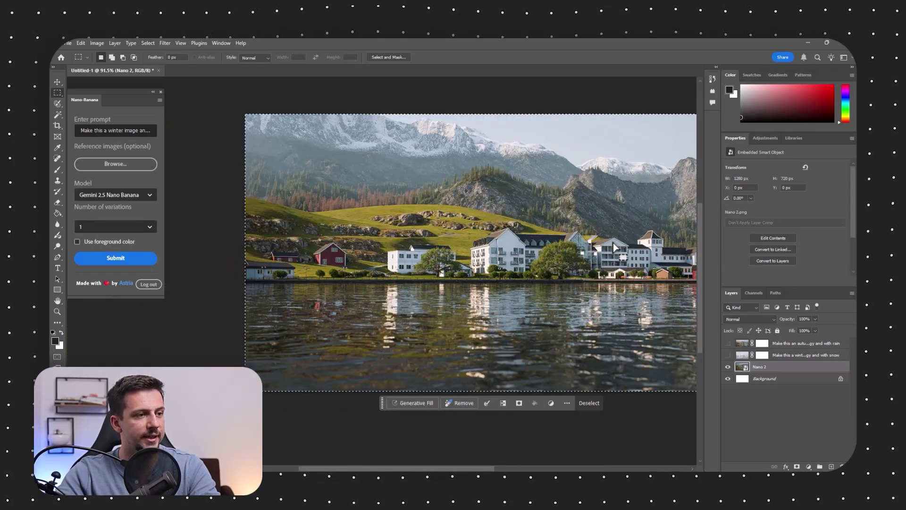
pyautogui.click(147, 257)
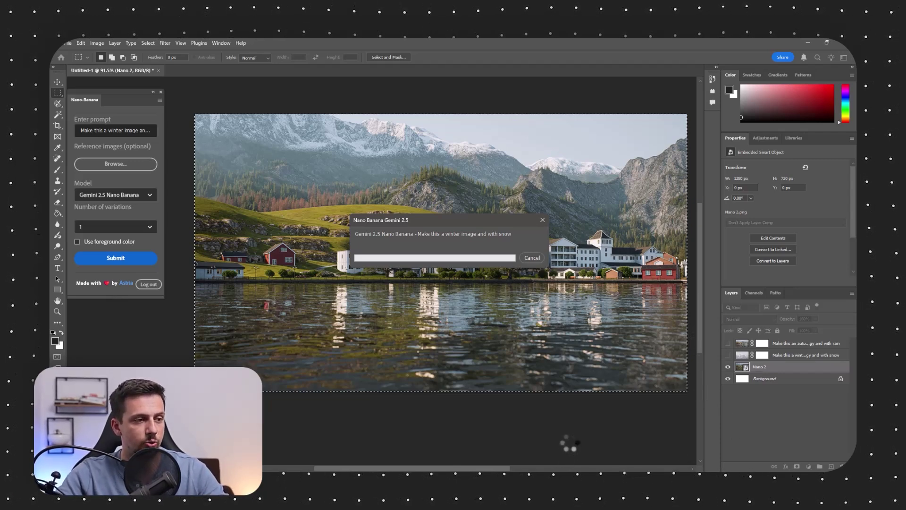
pyautogui.scroll(-2, 313, 307)
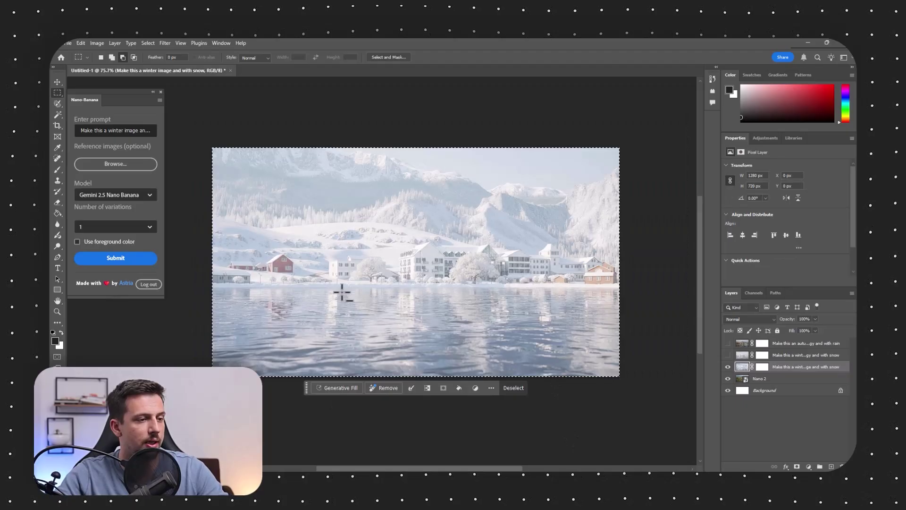
pyautogui.scroll(5, 443, 241)
pyautogui.scroll(2, 411, 227)
pyautogui.scroll(-4, 478, 265)
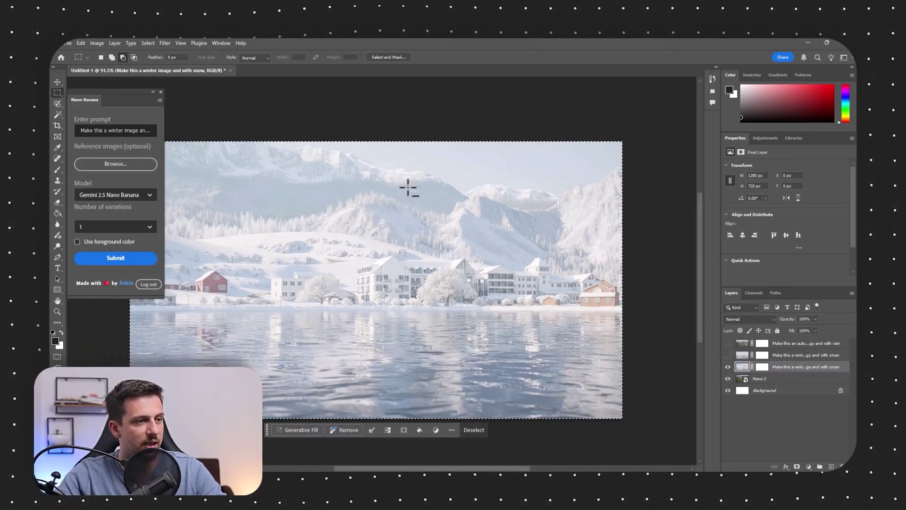
# Examine the snow-covered village, mountains and lake in the latest winter version up close and as a whole
pyautogui.scroll(4, 519, 247)
pyautogui.scroll(-4, 496, 243)
pyautogui.scroll(2, 331, 216)
pyautogui.scroll(5, 352, 226)
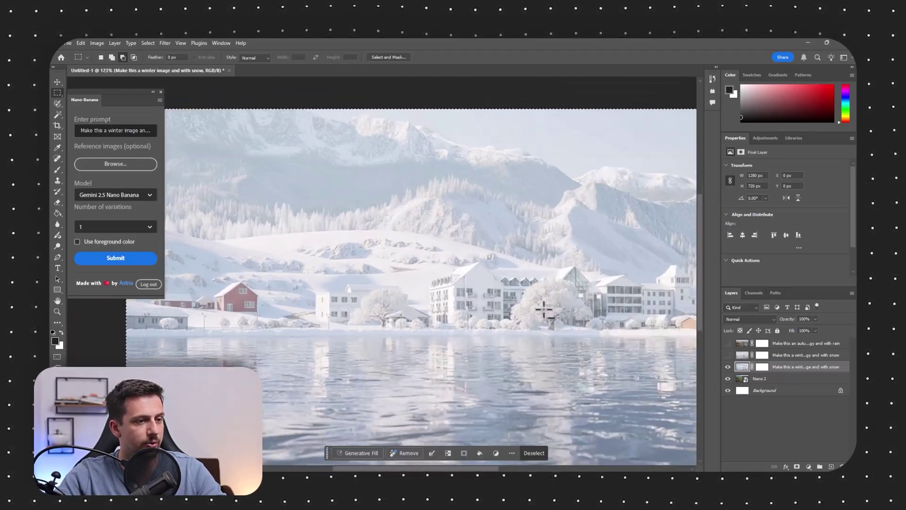
pyautogui.scroll(-5, 415, 220)
pyautogui.scroll(3, 530, 318)
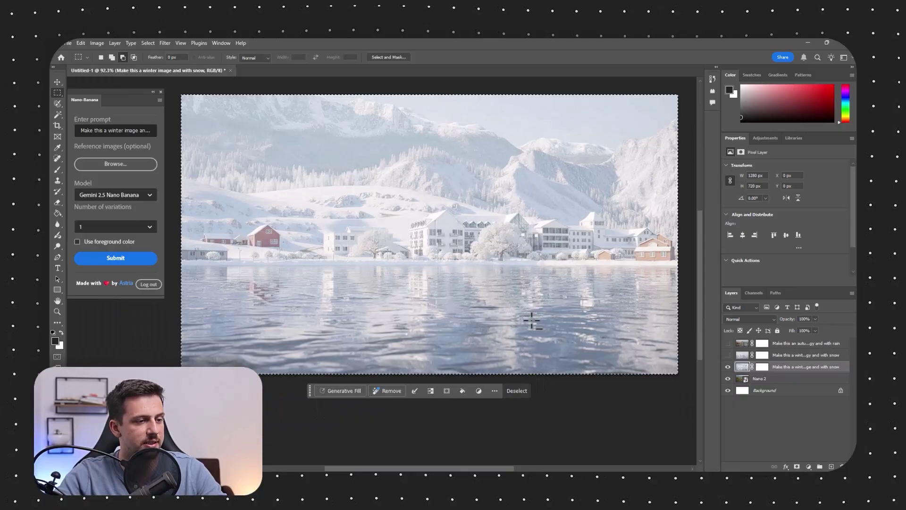
pyautogui.scroll(-3, 543, 292)
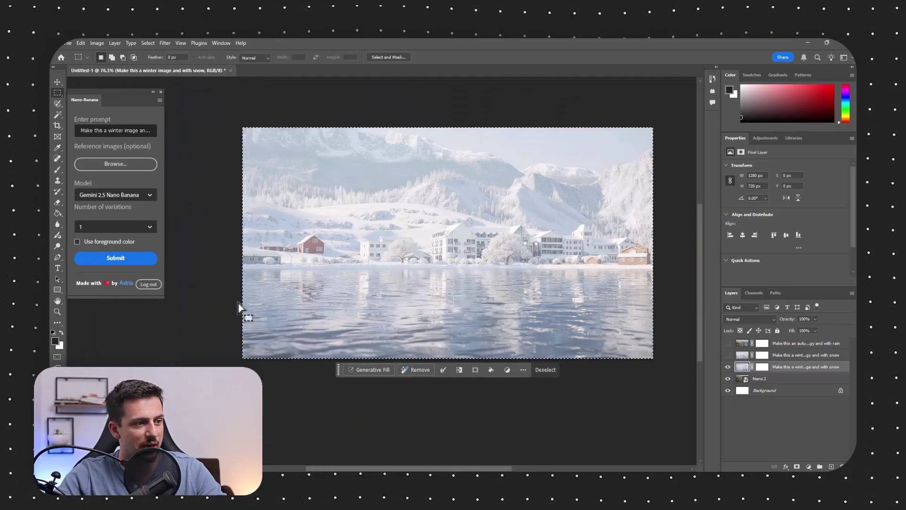
# Deselect the canvas, compare the winter version with the original, and show the autumn layer instead of the winter one
pyautogui.hotkey('ctrl', 'd')
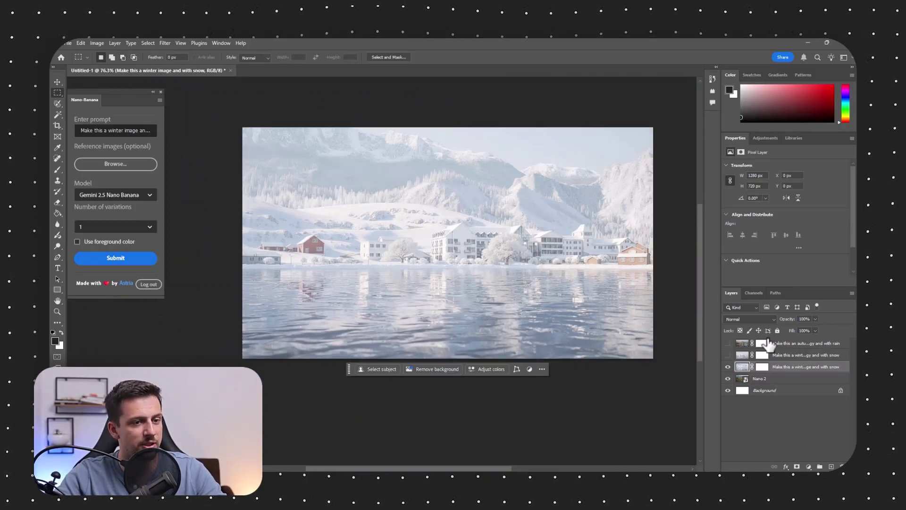
pyautogui.click(728, 367)
pyautogui.click(727, 367)
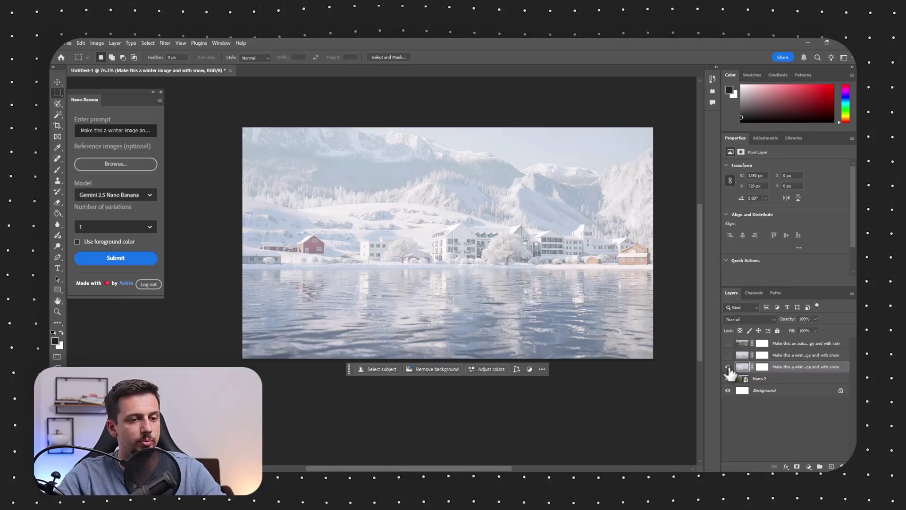
pyautogui.click(727, 368)
pyautogui.click(727, 343)
pyautogui.scroll(-1, 402, 162)
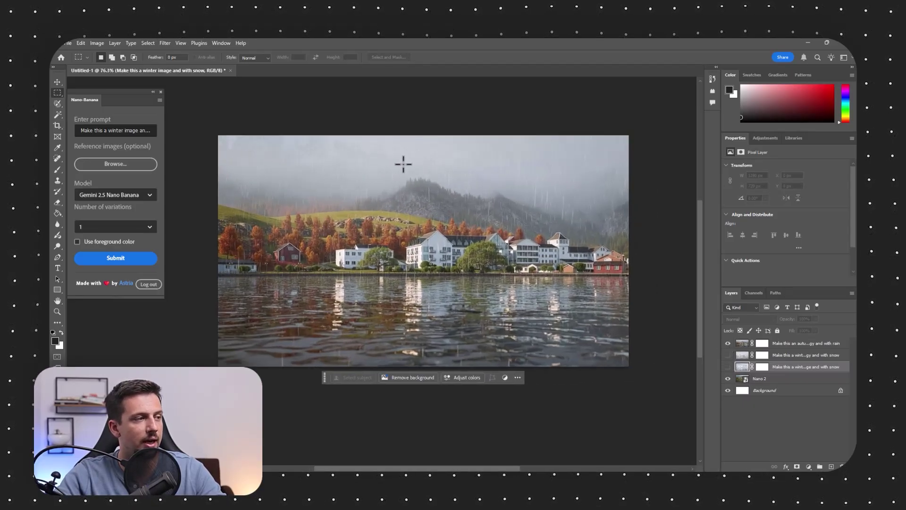
# Select the whole canvas with a rectangular marquee and set the plugin's model to Upscale
pyautogui.moveTo(224, 133); pyautogui.dragTo(673, 384)
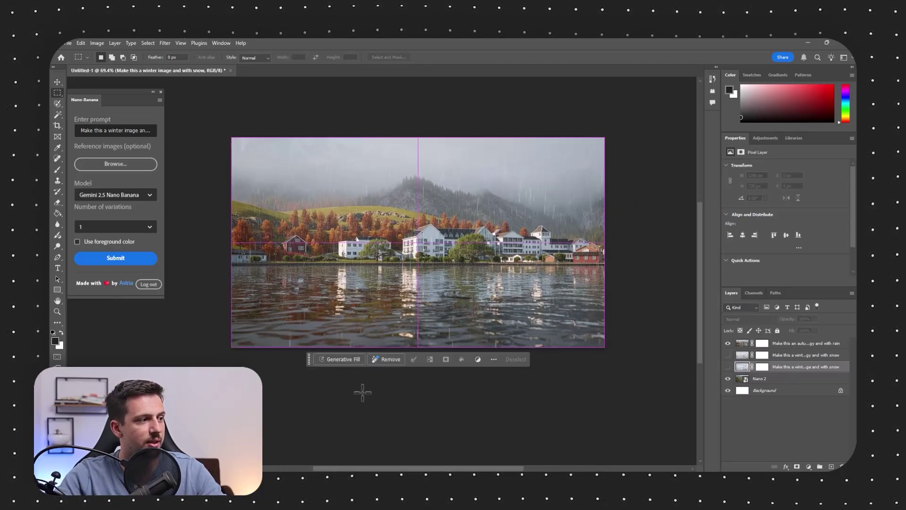
pyautogui.click(132, 197)
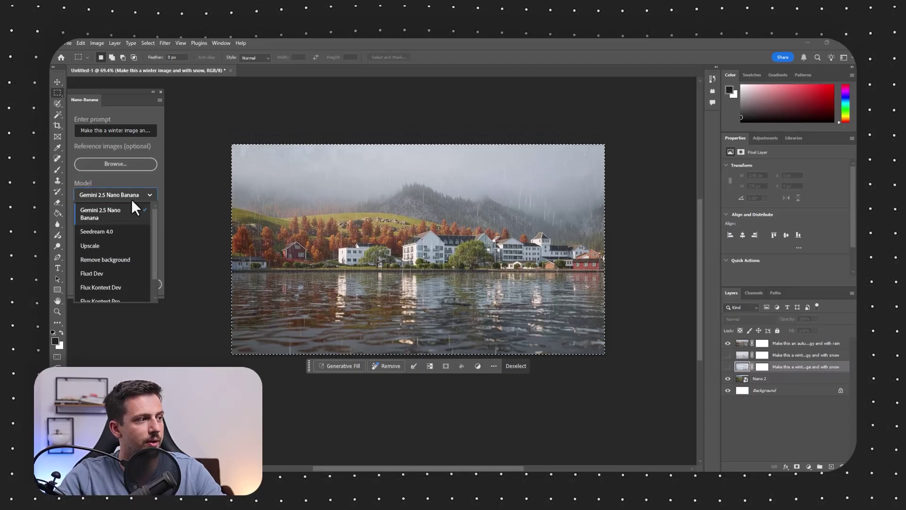
pyautogui.click(109, 245)
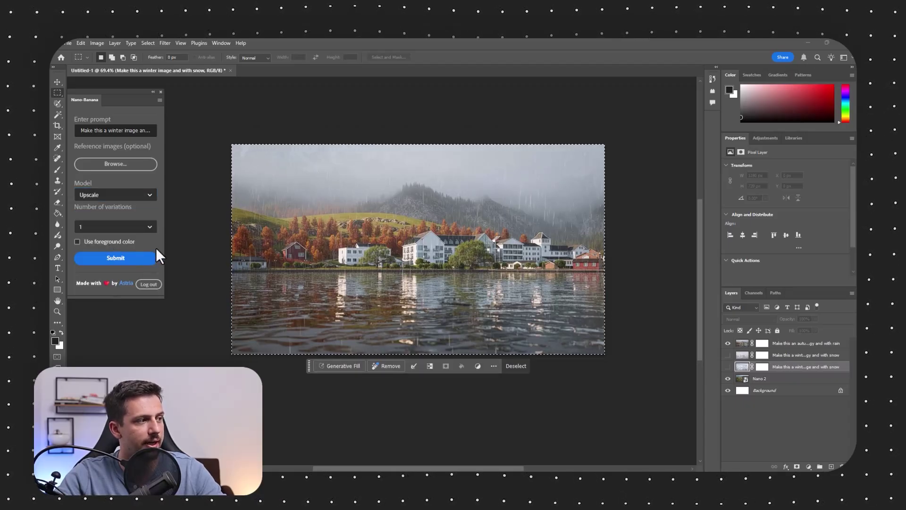
# Clear the prompt and generate an upscaled copy of the autumn image
pyautogui.doubleClick(133, 130)
pyautogui.click(135, 130)
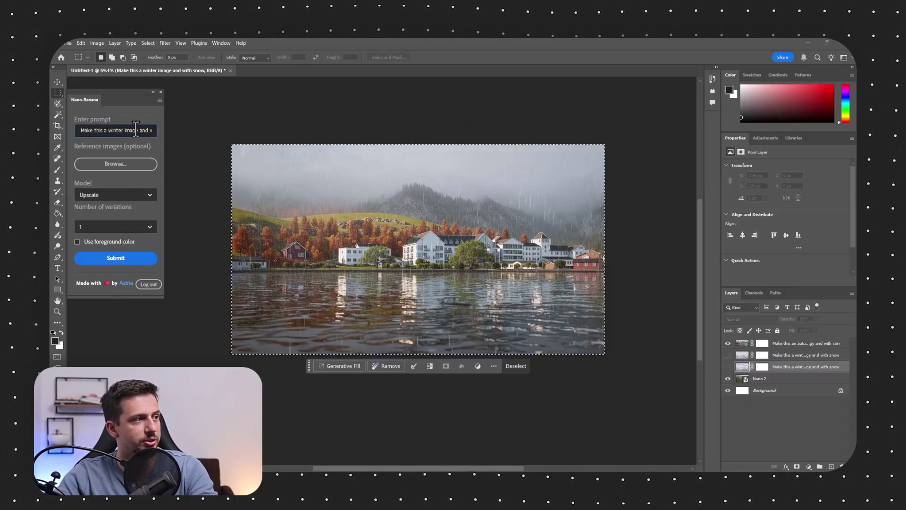
pyautogui.hotkey('ctrl', 'a')
pyautogui.press('BackSpace')
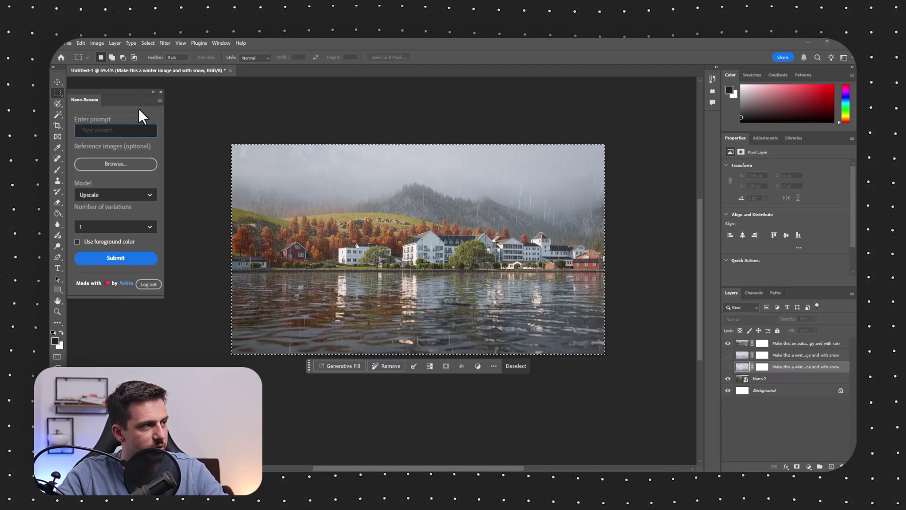
pyautogui.click(127, 259)
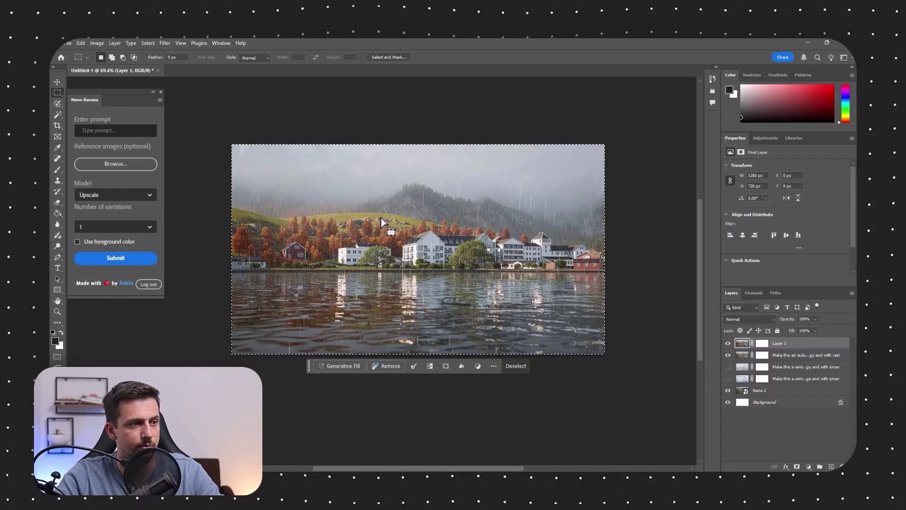
# Compare the upscaled layer with the autumn version beneath by toggling its visibility, then deselect the canvas and examine the details
pyautogui.scroll(6, 423, 238)
pyautogui.hotkey('ctrl', '0')
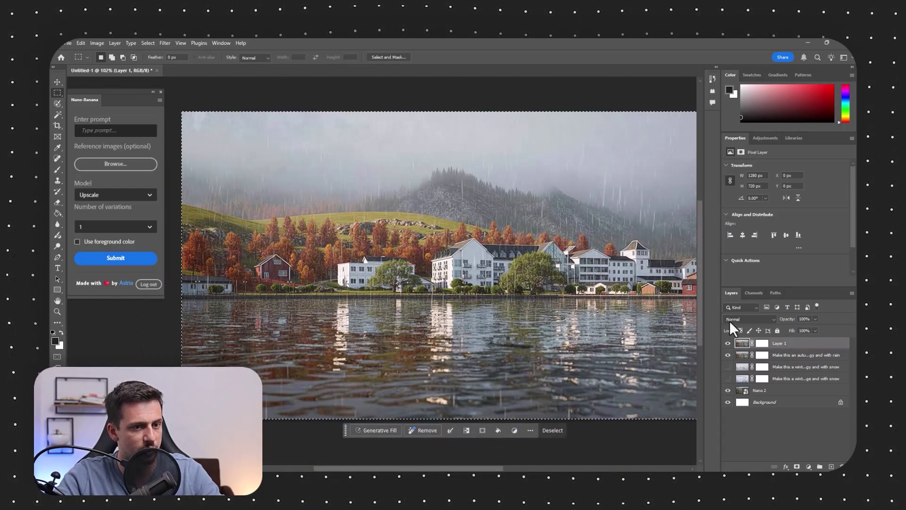
pyautogui.click(730, 344)
pyautogui.click(729, 344)
pyautogui.scroll(-4, 460, 307)
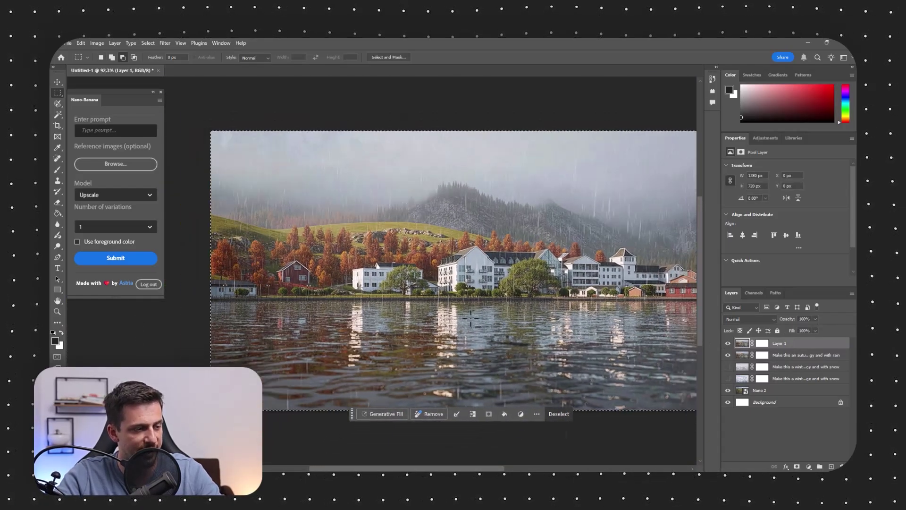
pyautogui.click(590, 128)
pyautogui.scroll(3, 594, 241)
pyautogui.scroll(-2, 568, 199)
pyautogui.scroll(3, 556, 271)
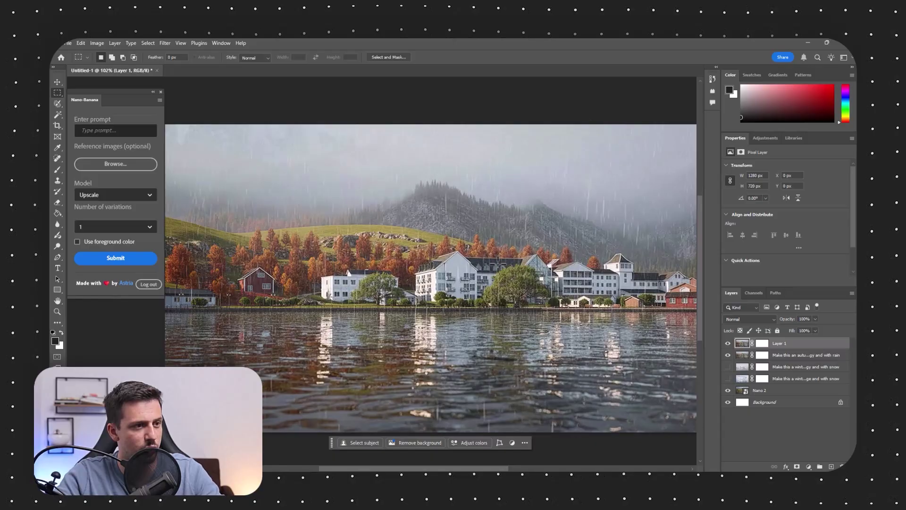
pyautogui.scroll(-3, 524, 259)
pyautogui.scroll(1, 495, 244)
pyautogui.scroll(-2, 483, 237)
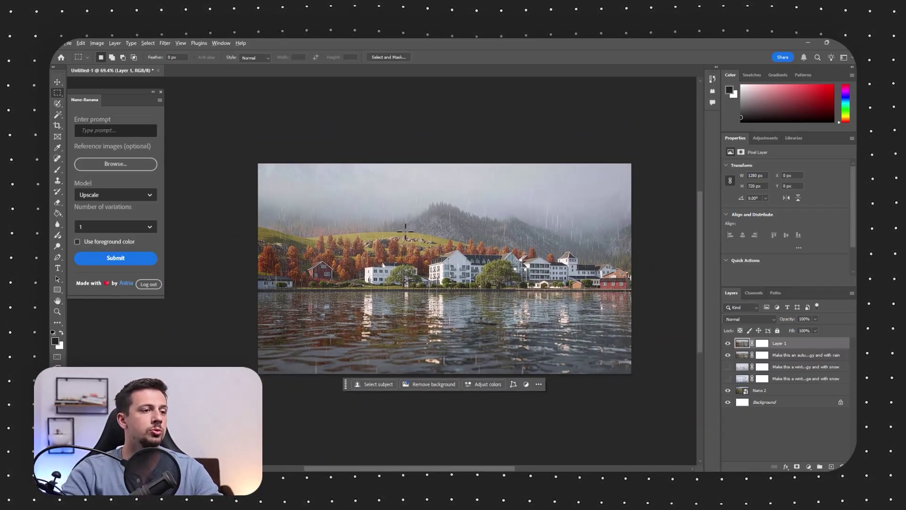
# Marquee-select an area of about 146 × 66 px on the grassy hilltop and enter the prompt "mountain cabin with wooden logs"
pyautogui.scroll(3, 399, 223)
pyautogui.moveTo(329, 214); pyautogui.dragTo(404, 246)
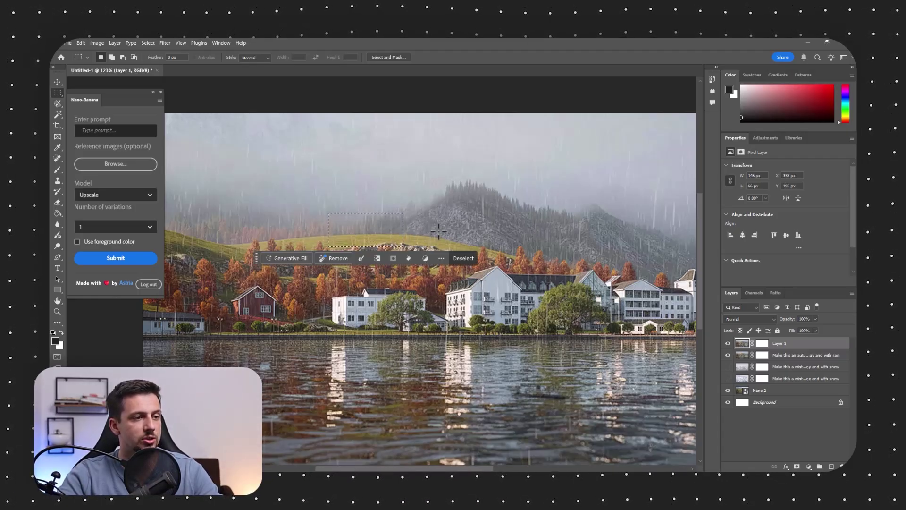
pyautogui.click(101, 130)
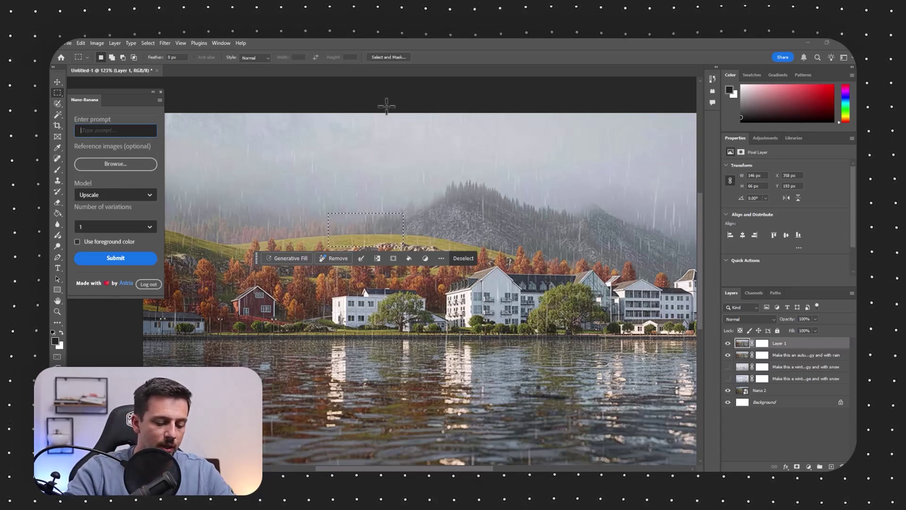
pyautogui.write('mountain ca')
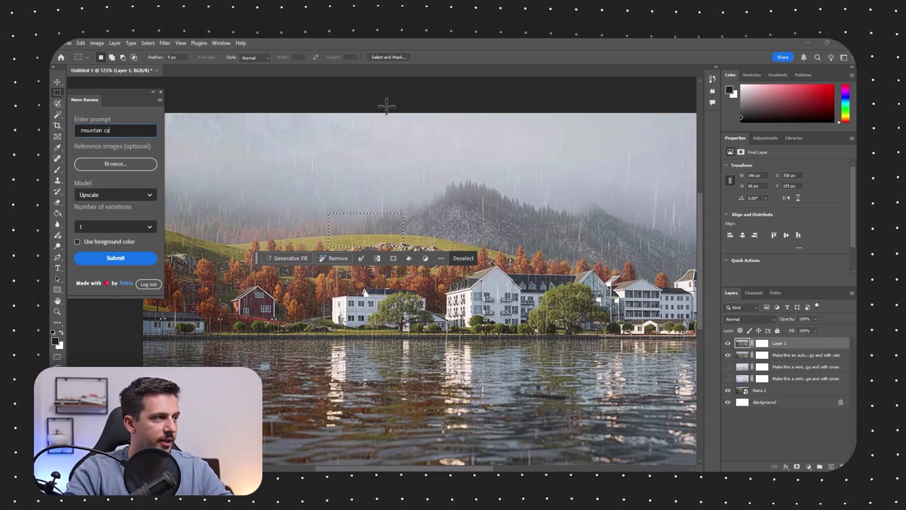
pyautogui.write('bin with wooden logs')
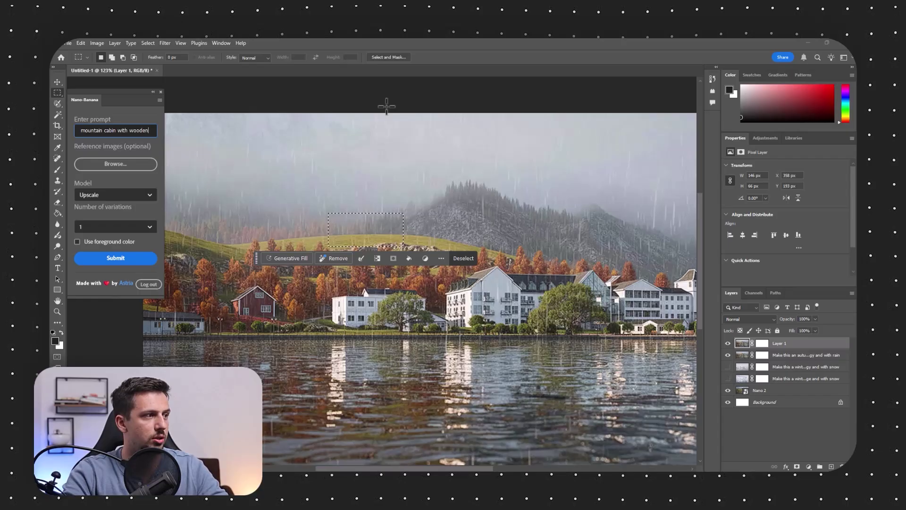
# Set the number of variations to 3 and submit the cabin prompt
pyautogui.click(123, 224)
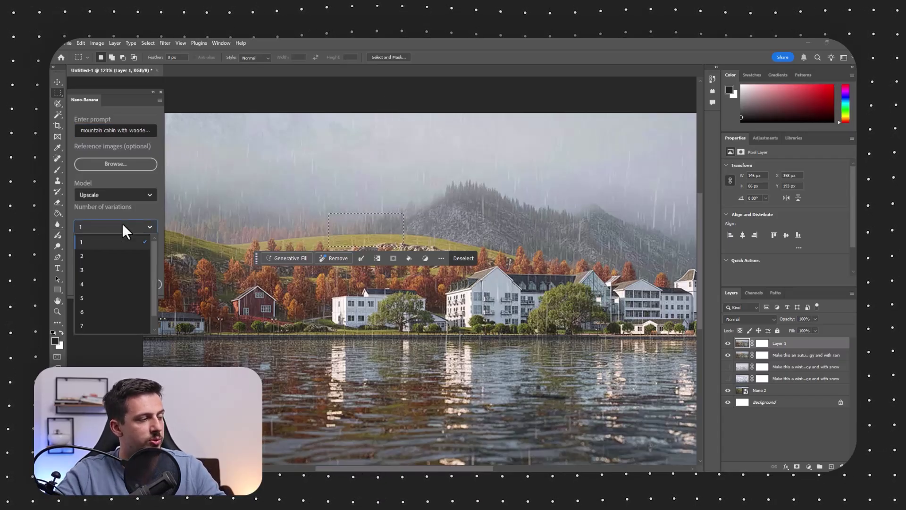
pyautogui.click(112, 267)
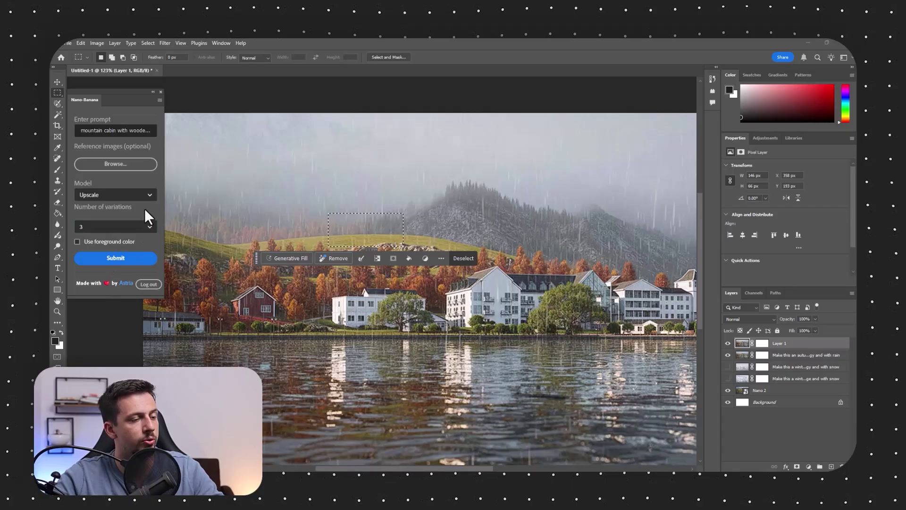
pyautogui.click(118, 258)
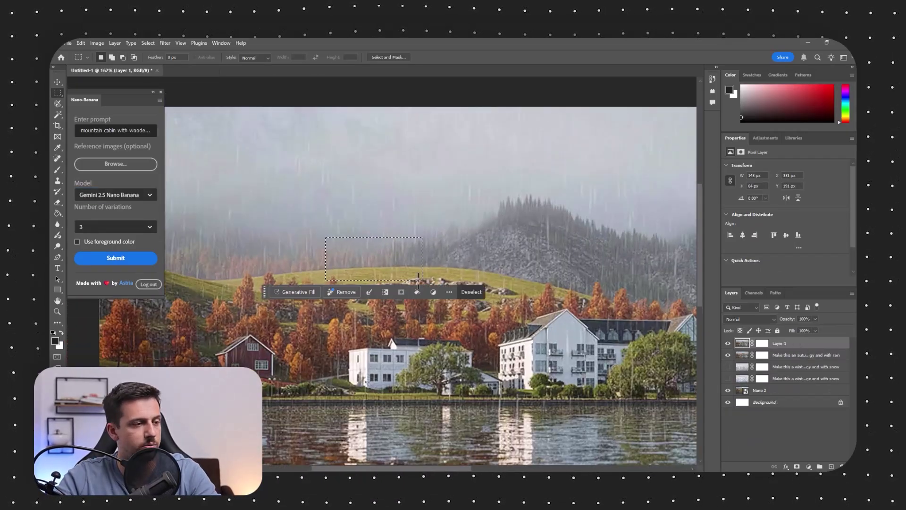
# Choose the Gemini 2.5 Nano Banana model and generate the three cabin variations in the hilltop selection
pyautogui.click(136, 194)
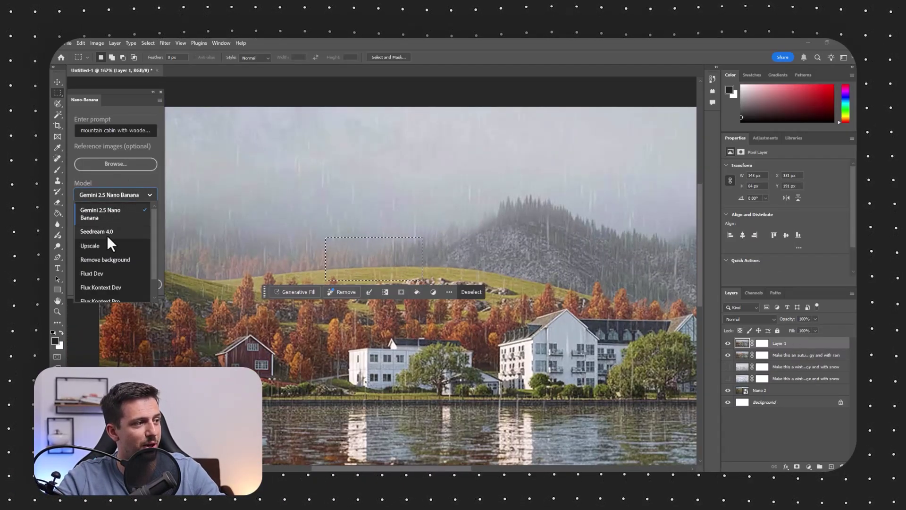
pyautogui.click(124, 211)
pyautogui.click(121, 258)
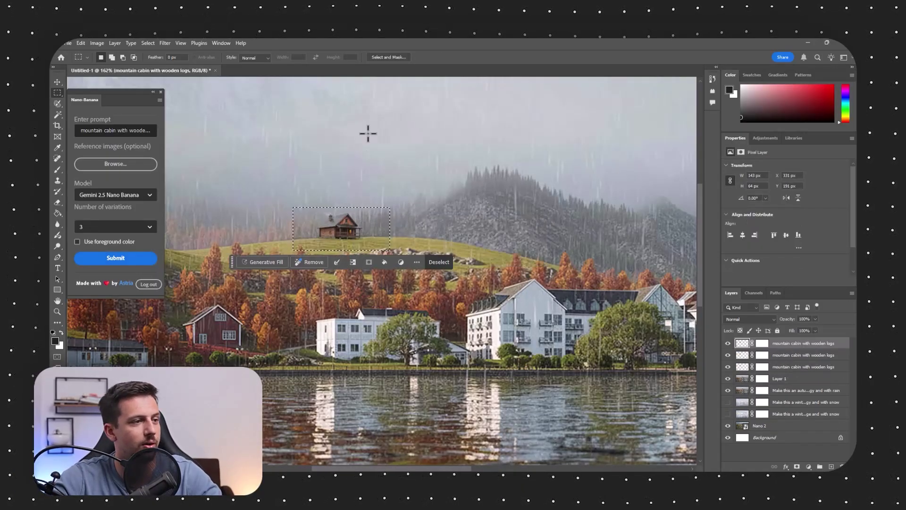
# Deselect the hilltop area and examine how the topmost cabin variation blends into the autumn scene
pyautogui.click(384, 174)
pyautogui.scroll(-5, 441, 229)
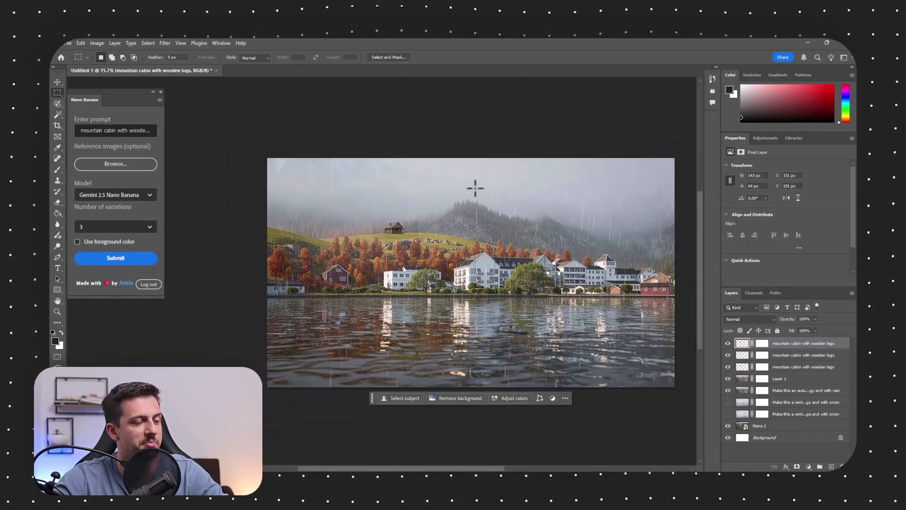
pyautogui.scroll(5, 413, 207)
pyautogui.scroll(-2, 334, 229)
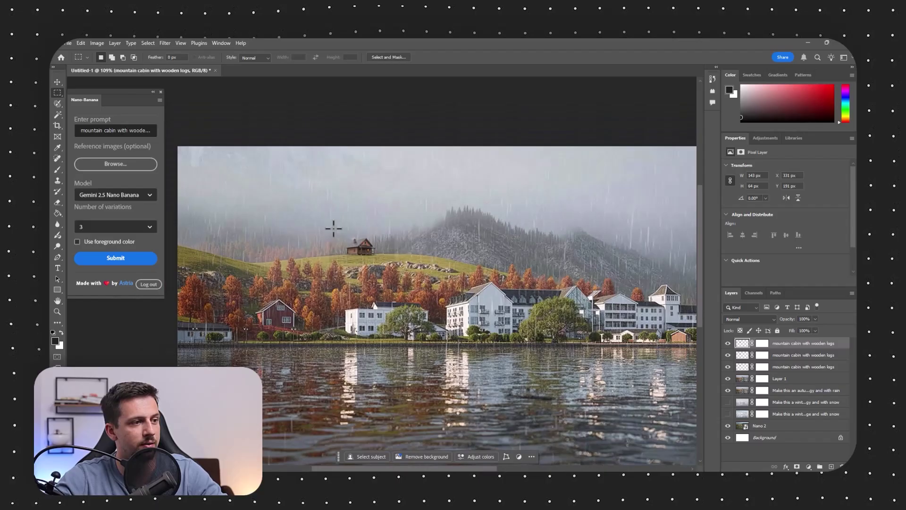
pyautogui.scroll(2, 377, 259)
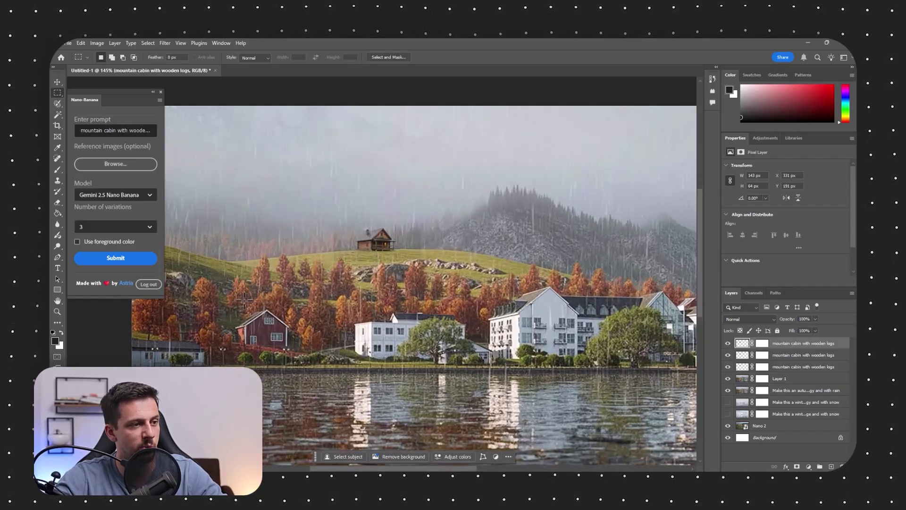
pyautogui.scroll(-3, 377, 269)
pyautogui.scroll(2, 359, 269)
pyautogui.scroll(-2, 358, 272)
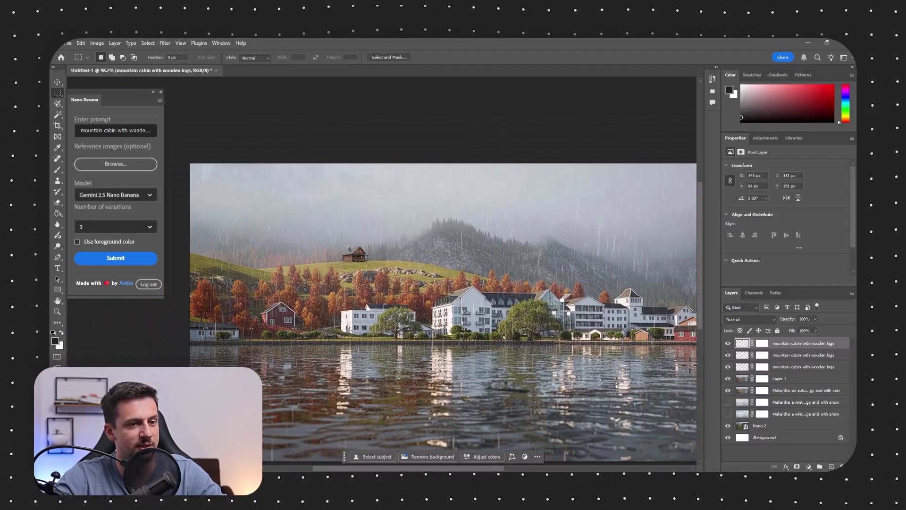
# Hide the upper two cabin layers one after the other to view each variation beneath
pyautogui.click(730, 355)
pyautogui.click(729, 343)
pyautogui.scroll(3, 291, 231)
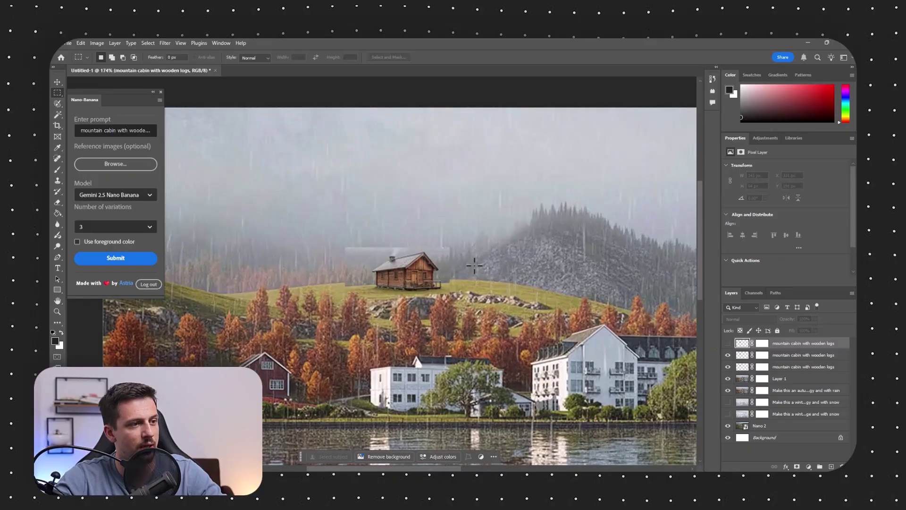
pyautogui.scroll(-2, 373, 259)
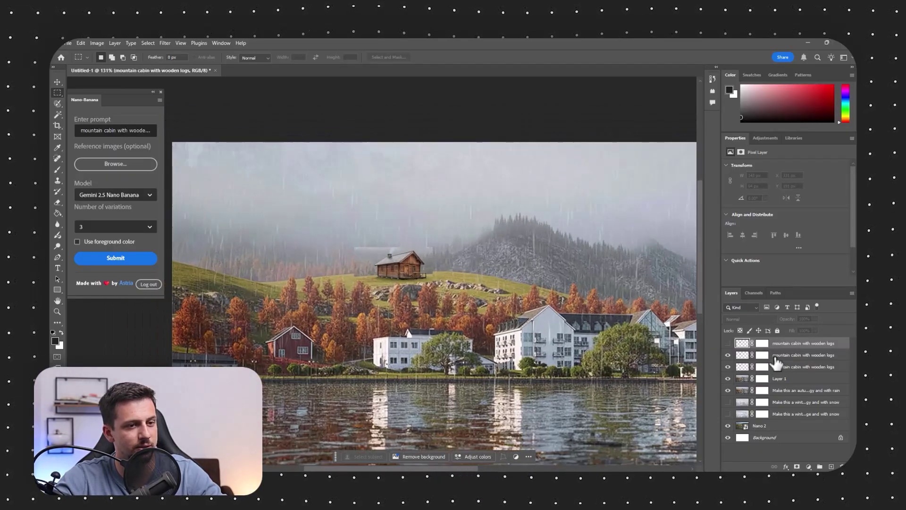
pyautogui.click(728, 367)
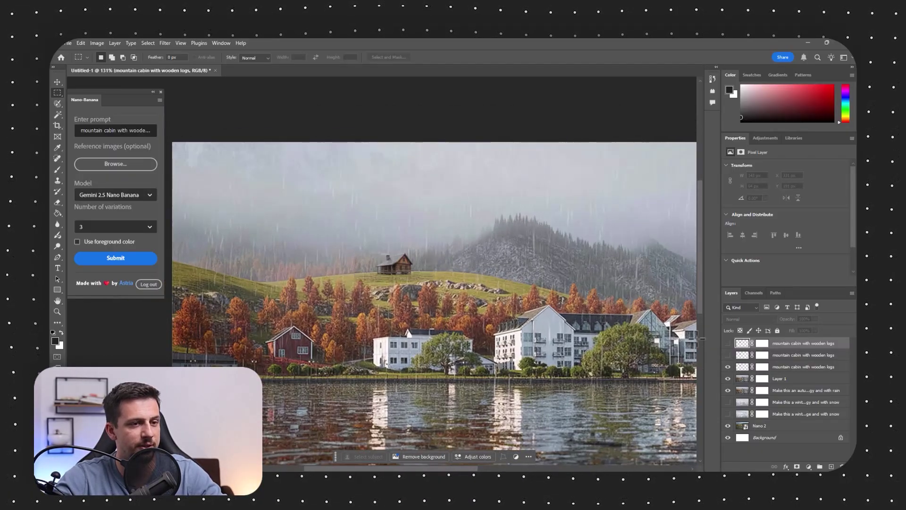
# Compare the top and bottom cabin variations by toggling the top layer's visibility, and examine the bottom one up close
pyautogui.click(728, 343)
pyautogui.click(729, 343)
pyautogui.click(728, 343)
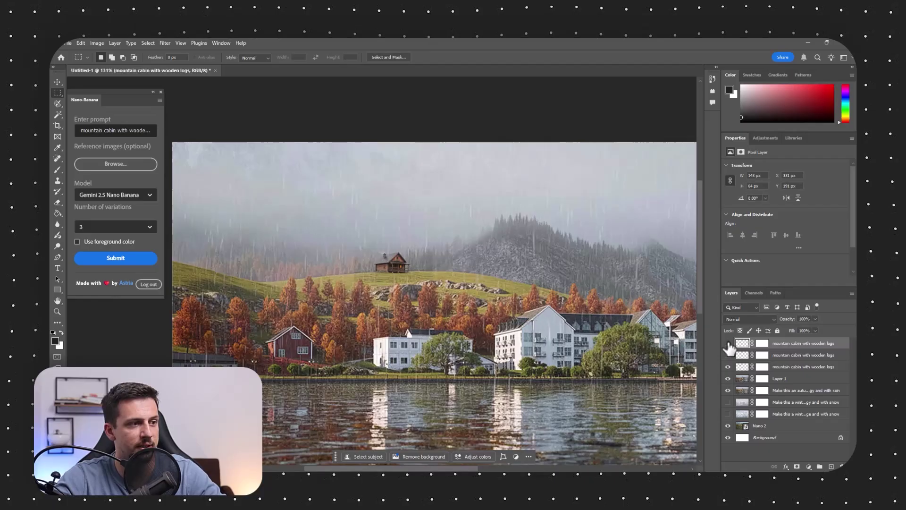
pyautogui.click(728, 343)
pyautogui.scroll(3, 453, 269)
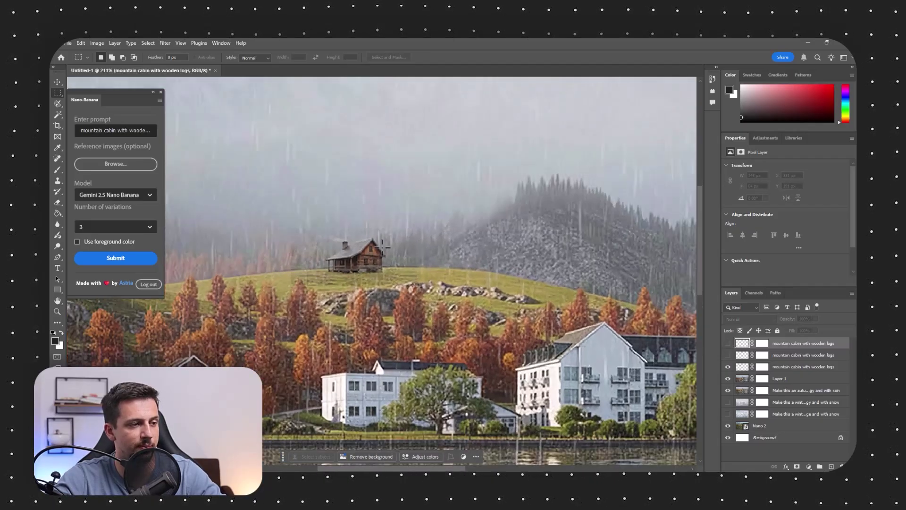
pyautogui.scroll(-5, 310, 226)
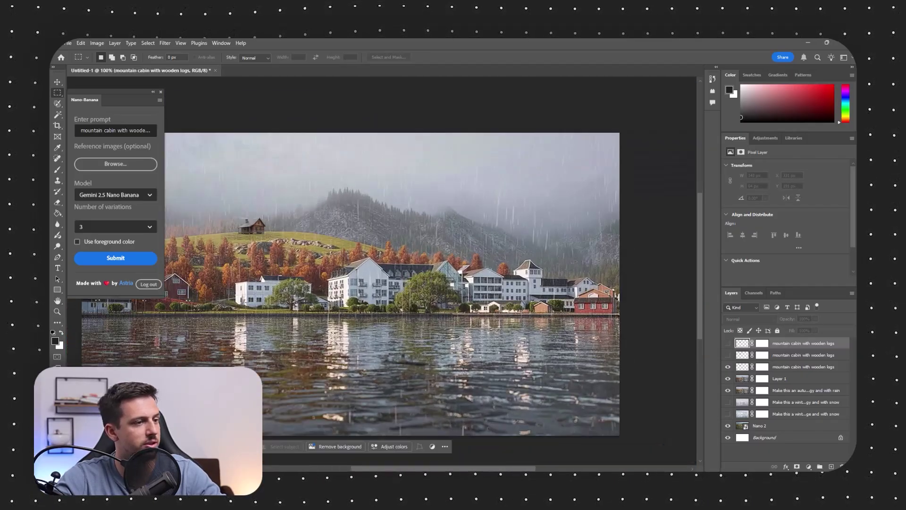
# Try to trace the shrub line at the base of the large white building's gabled facade with the Magnetic Lasso
pyautogui.scroll(3, 519, 264)
pyautogui.scroll(-3, 425, 254)
pyautogui.scroll(4, 369, 255)
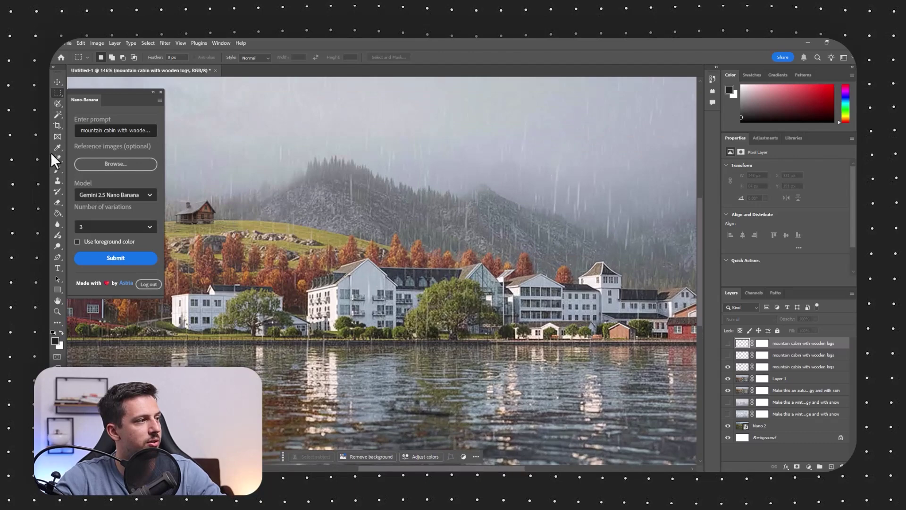
pyautogui.click(58, 102)
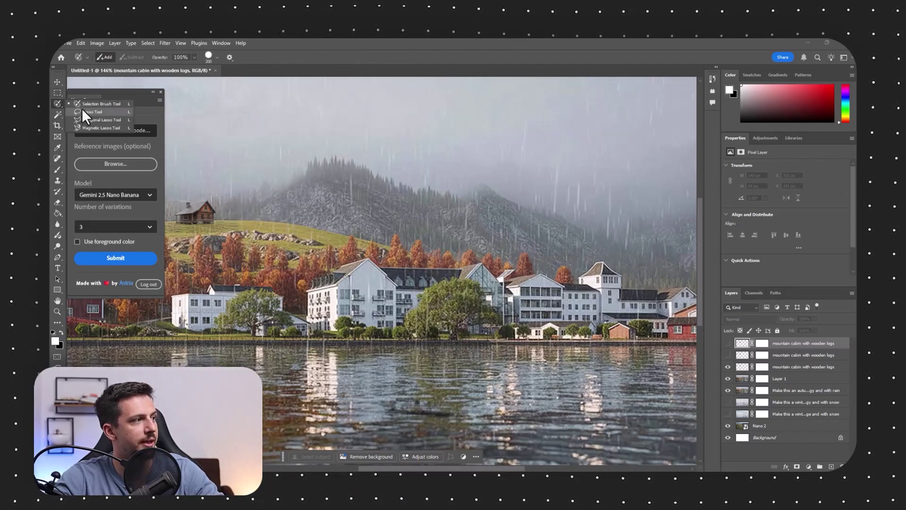
pyautogui.rightClick(56, 104)
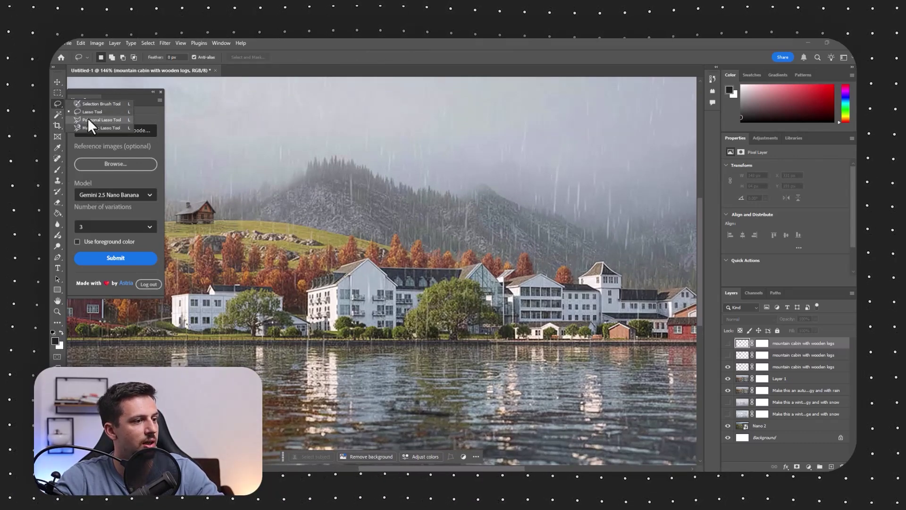
pyautogui.click(95, 127)
pyautogui.scroll(6, 378, 336)
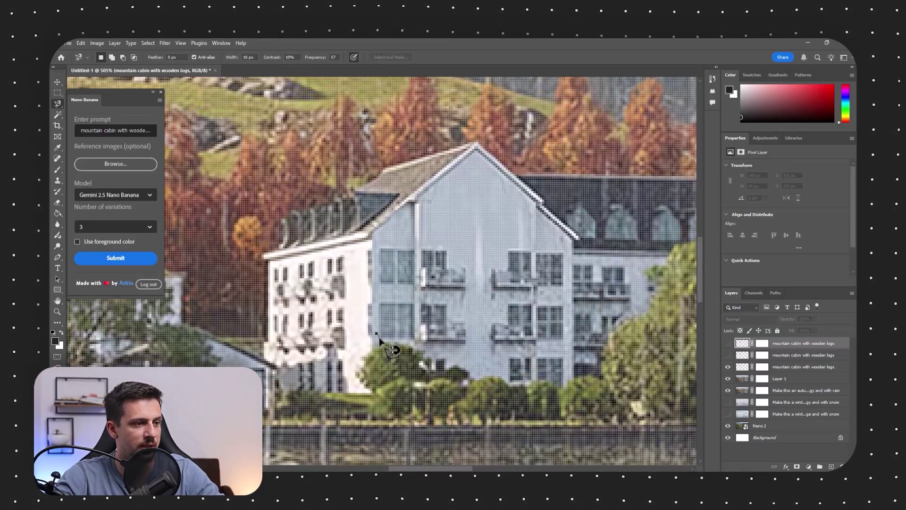
pyautogui.click(376, 333)
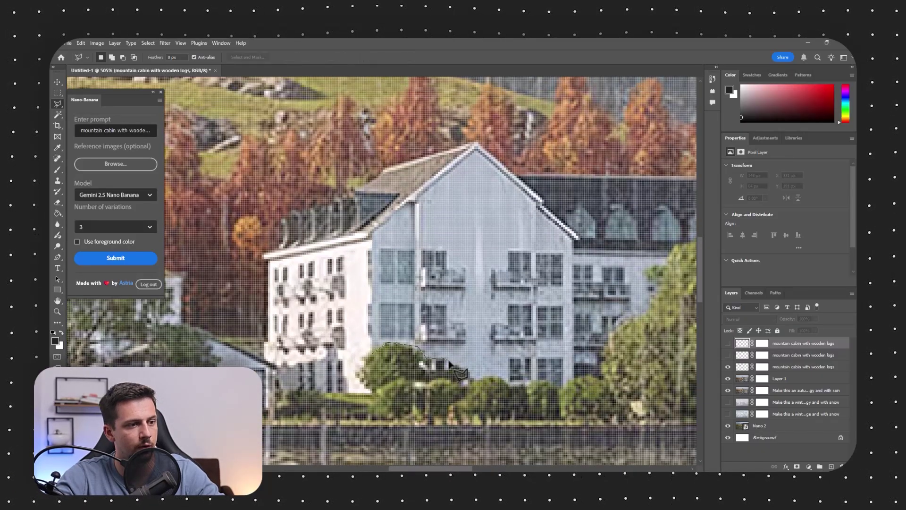
# Outline the large white building's gabled front facade with the Polygonal Lasso, following the shrubs, wall edges and roofline to a closed selection
pyautogui.click(455, 366)
pyautogui.click(480, 370)
pyautogui.click(480, 380)
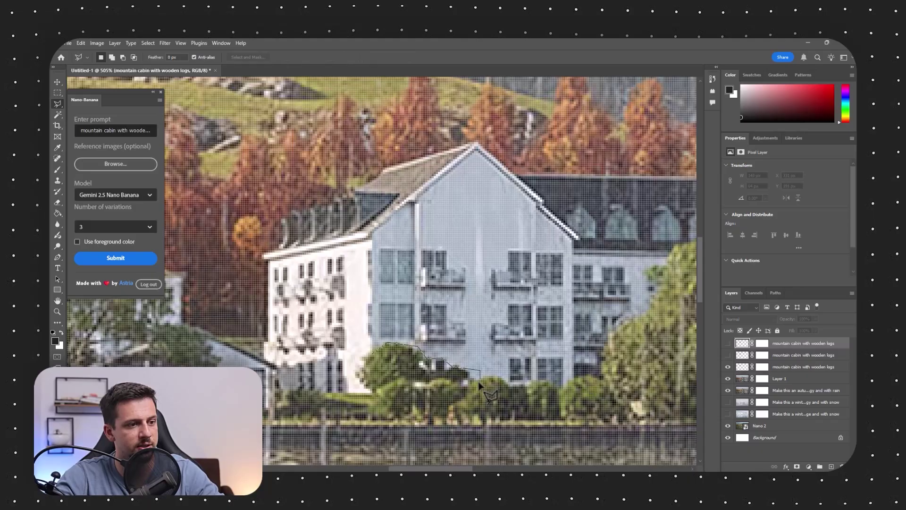
pyautogui.click(498, 379)
pyautogui.click(530, 384)
pyautogui.click(572, 381)
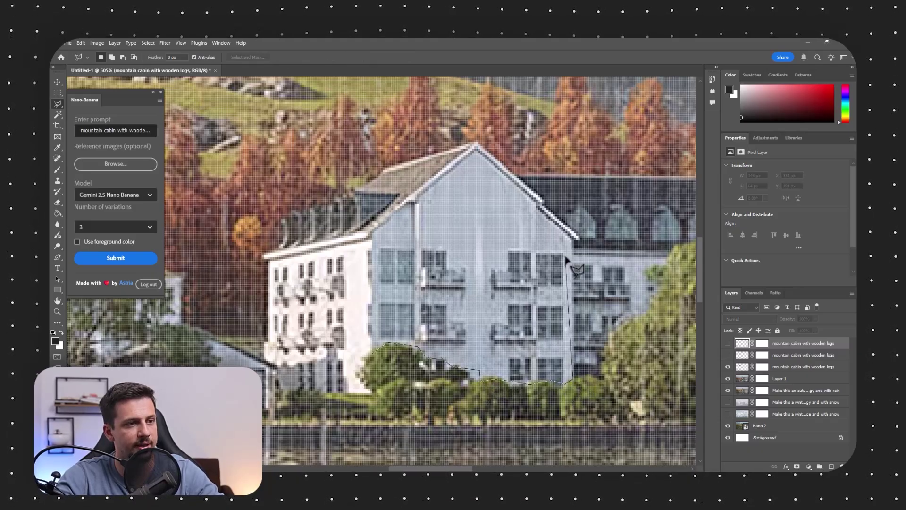
pyautogui.click(573, 239)
pyautogui.click(476, 150)
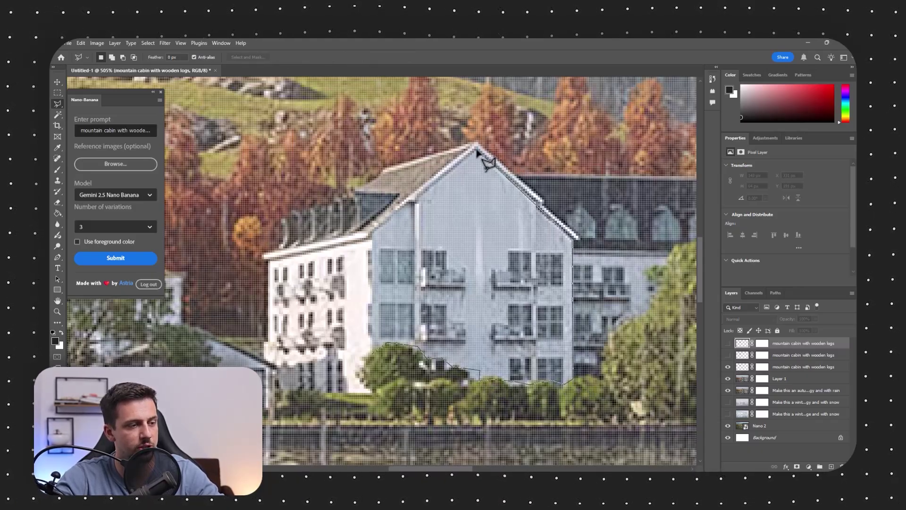
pyautogui.click(370, 236)
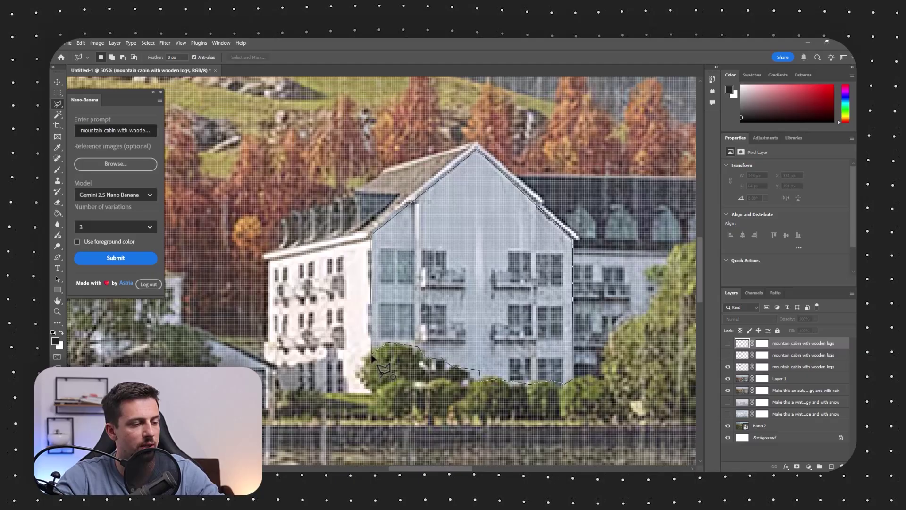
pyautogui.click(372, 359)
# Replace the Nano-Banana prompt with "make this dark wood siding" for the selected facade
pyautogui.scroll(-10, 373, 358)
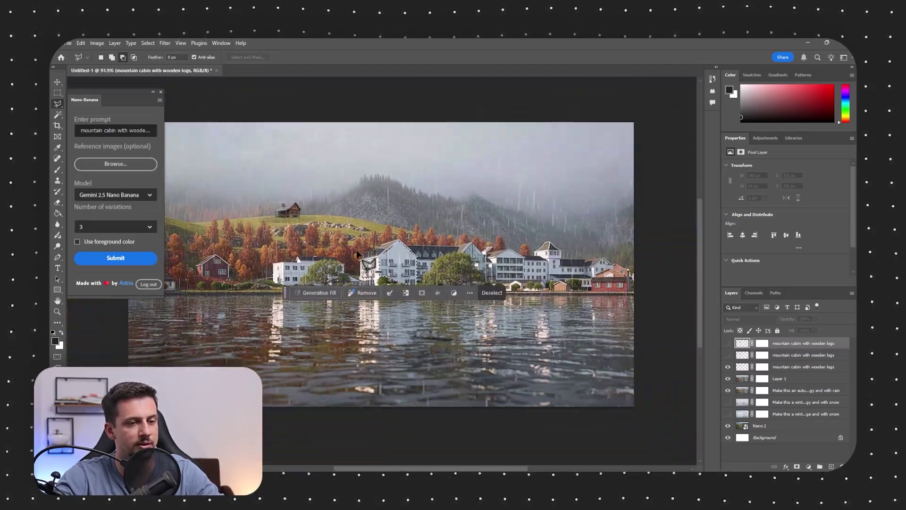
pyautogui.scroll(4, 357, 254)
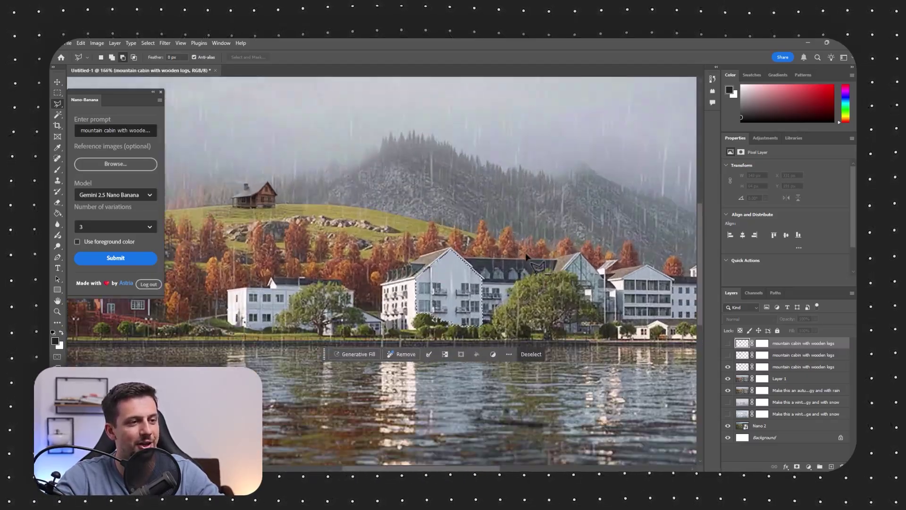
pyautogui.scroll(2, 528, 257)
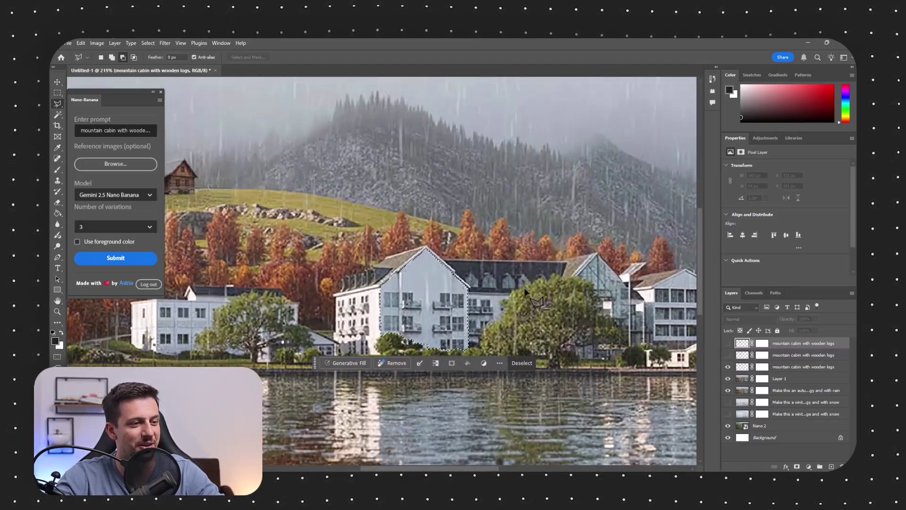
pyautogui.click(87, 131)
pyautogui.hotkey('ctrl', 'a')
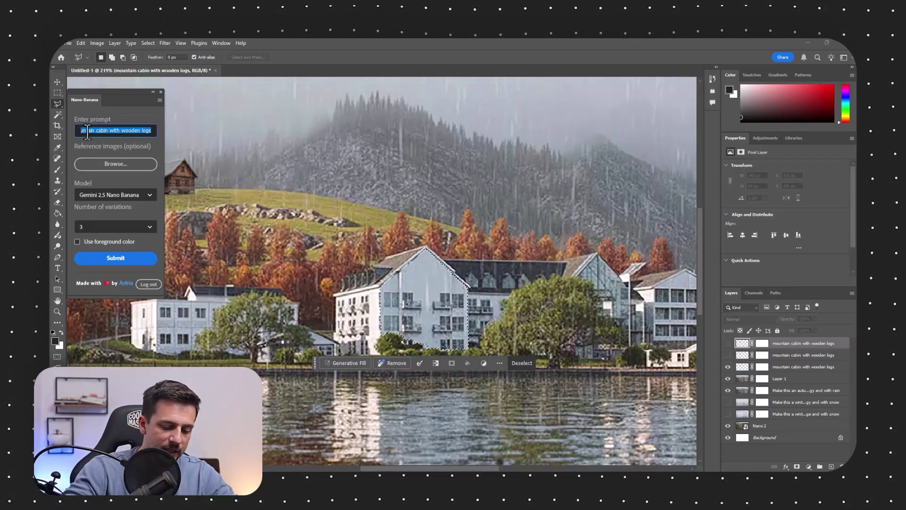
pyautogui.write('make thi')
pyautogui.write('s da')
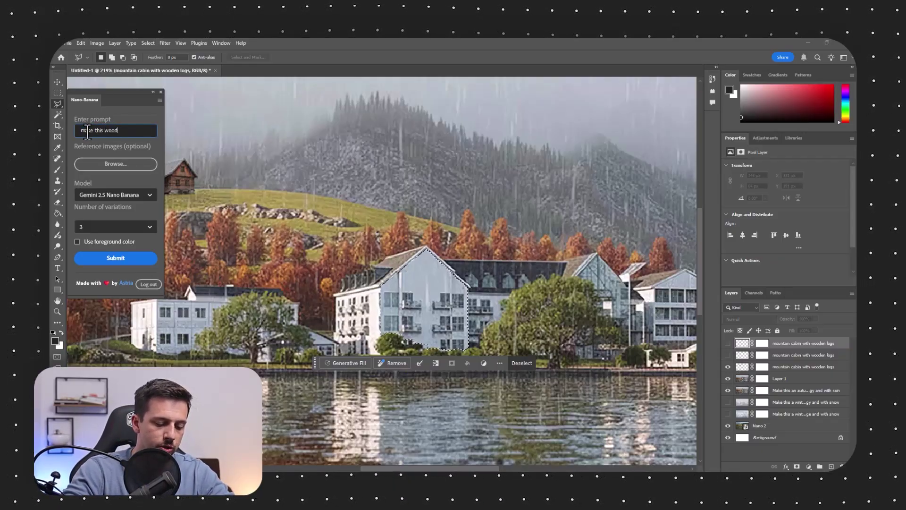
pyautogui.write('rk wood siding')
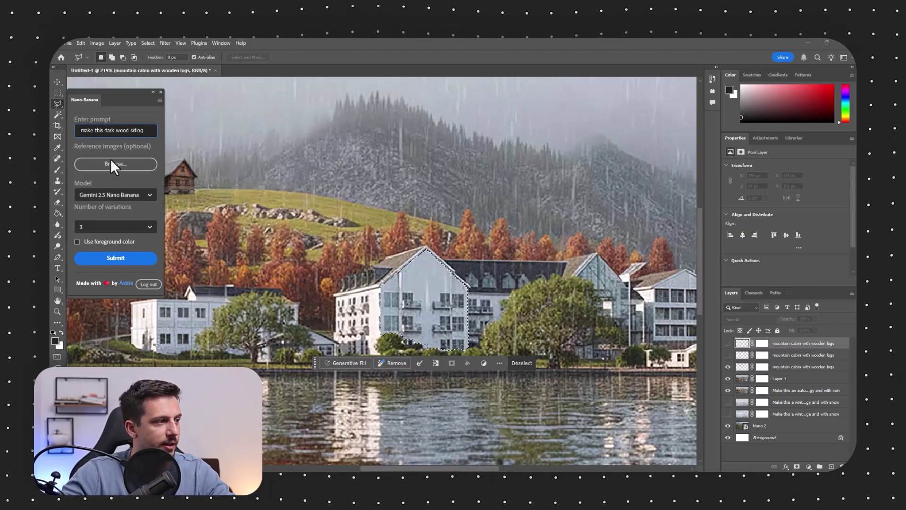
# Set the number of variations to 1 and generate the dark wood siding with Layer 1 as the active layer
pyautogui.click(129, 227)
pyautogui.click(117, 239)
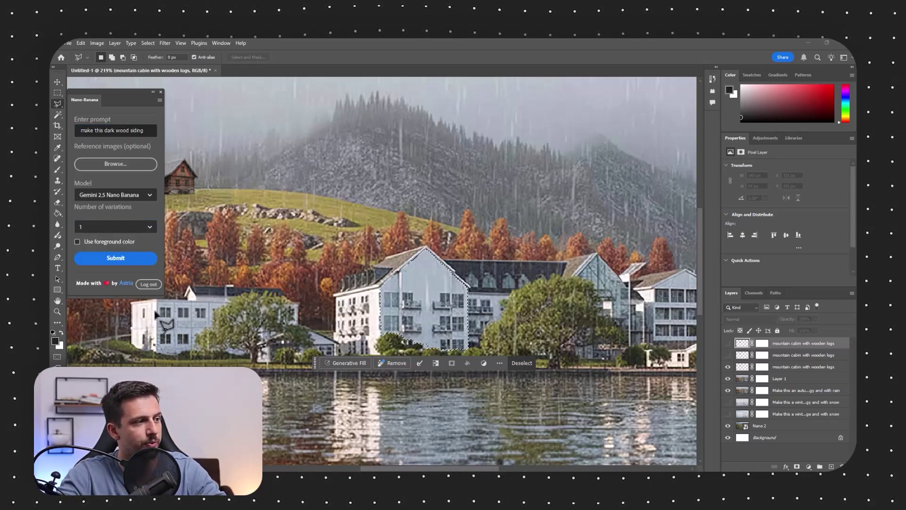
pyautogui.click(134, 257)
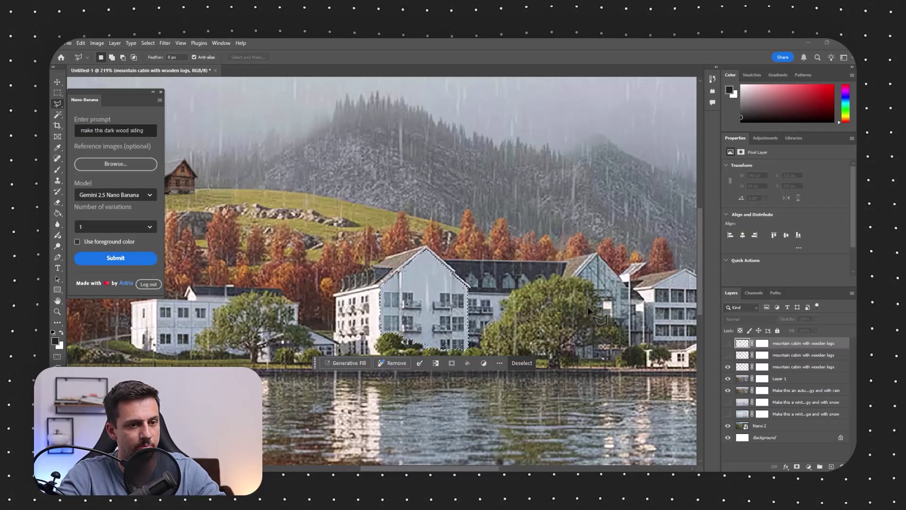
pyautogui.click(803, 378)
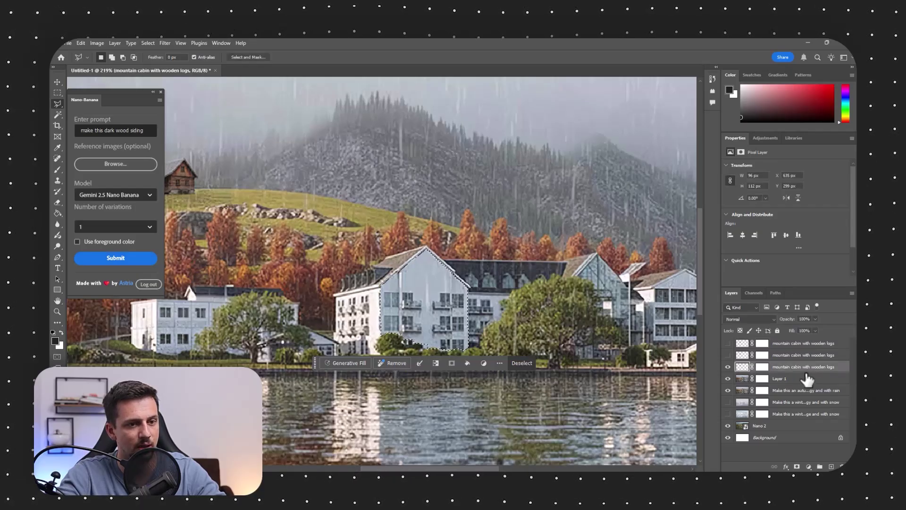
pyautogui.click(130, 256)
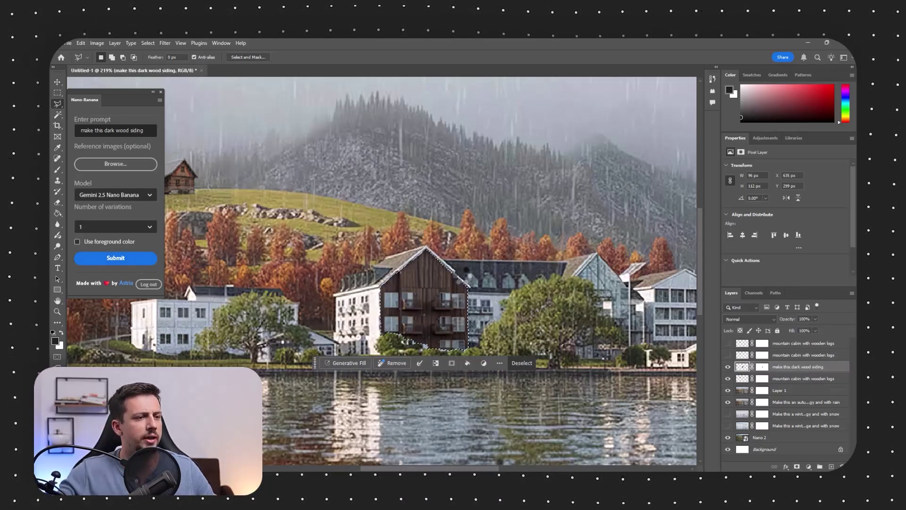
# Deselect the facade and examine the dark wood siding up close and within the whole autumn scene
pyautogui.click(58, 92)
pyautogui.hotkey('ctrl', 'd')
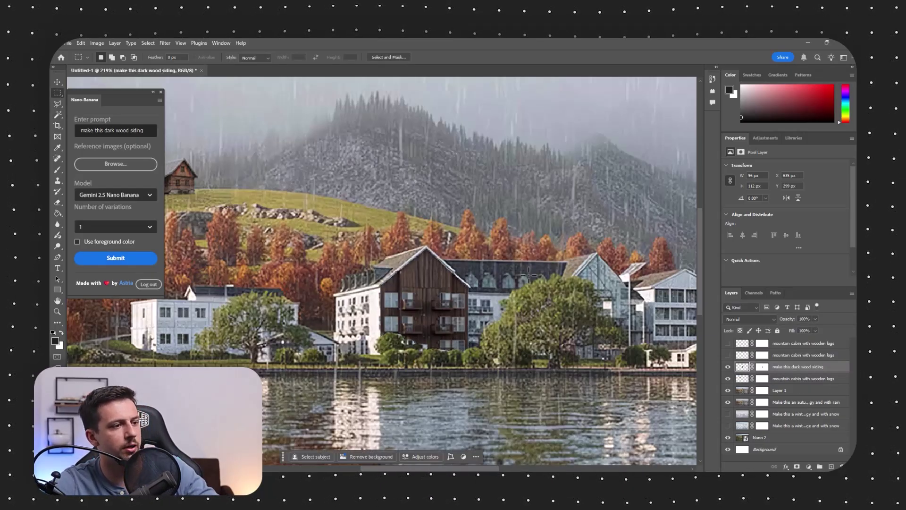
pyautogui.scroll(-6, 482, 145)
pyautogui.scroll(6, 426, 305)
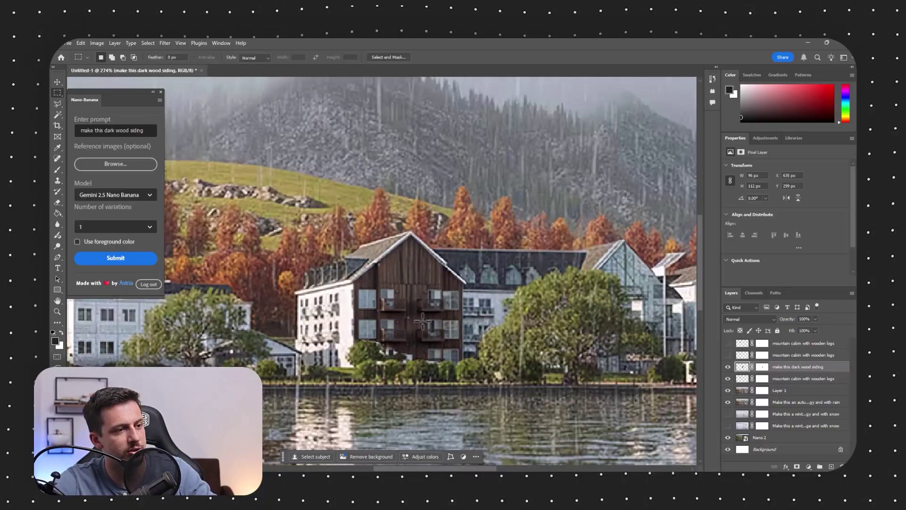
pyautogui.scroll(5, 380, 235)
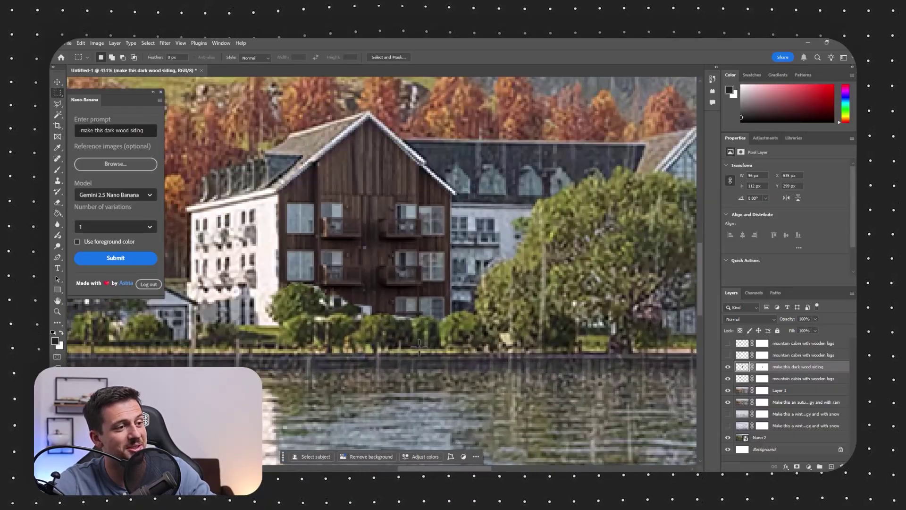
pyautogui.scroll(-4, 507, 328)
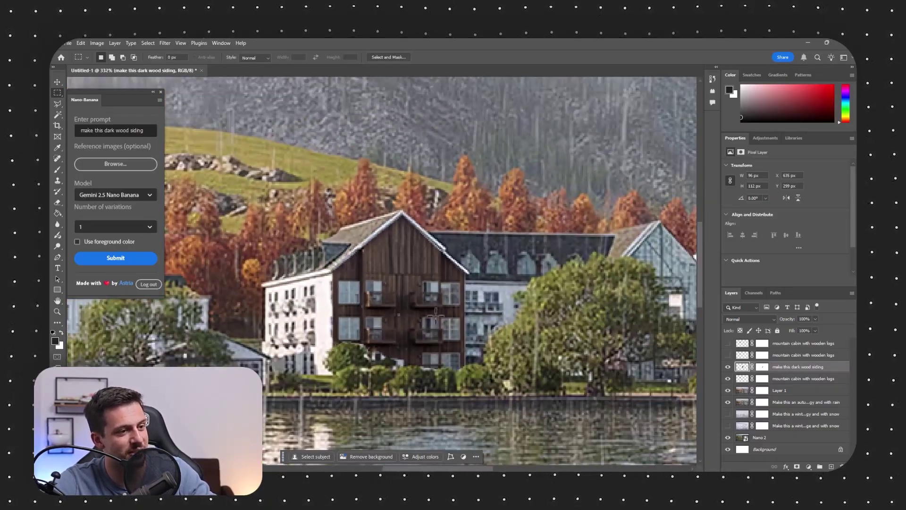
pyautogui.scroll(4, 469, 285)
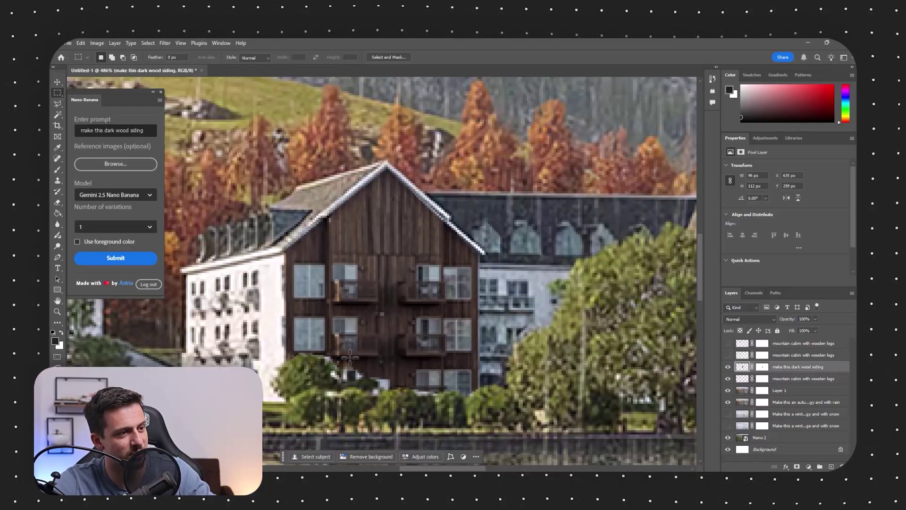
pyautogui.scroll(-5, 350, 358)
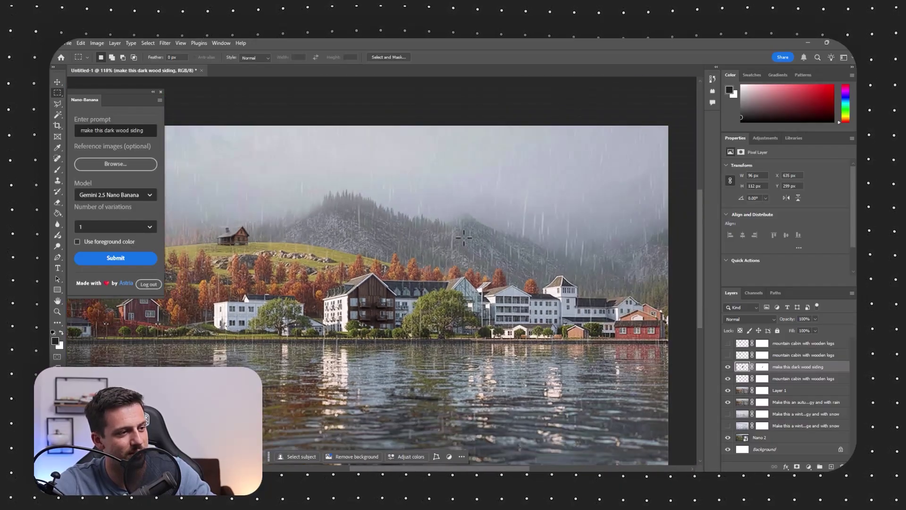
pyautogui.scroll(-2, 463, 237)
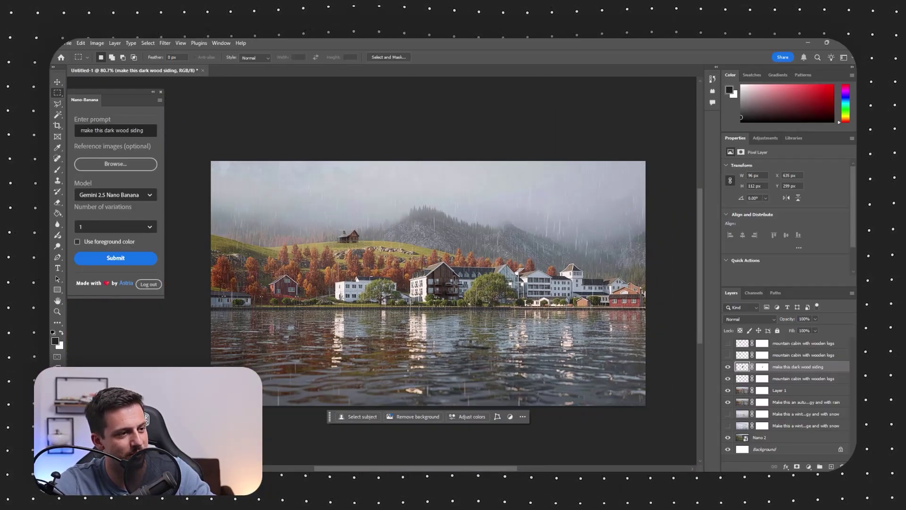
pyautogui.scroll(-1, 463, 238)
pyautogui.scroll(3, 564, 279)
pyautogui.scroll(-2, 564, 278)
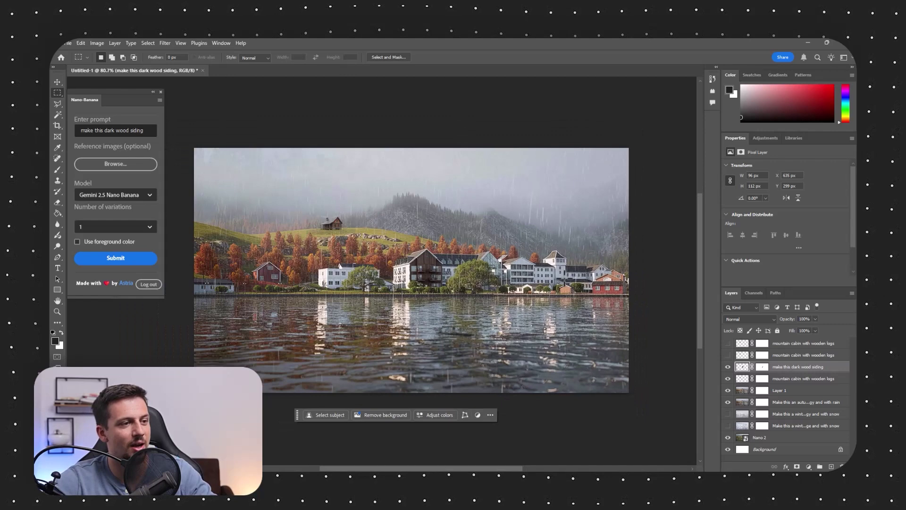
# Draw a freehand Lasso selection over a large area of lake water in the image's lower right part
pyautogui.scroll(1, 563, 278)
pyautogui.click(57, 104)
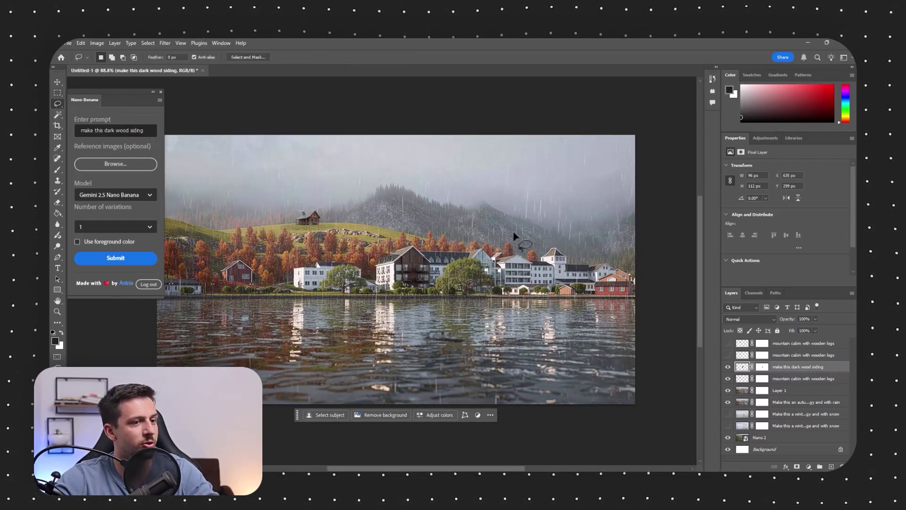
pyautogui.moveTo(650, 328); pyautogui.dragTo(637, 319)
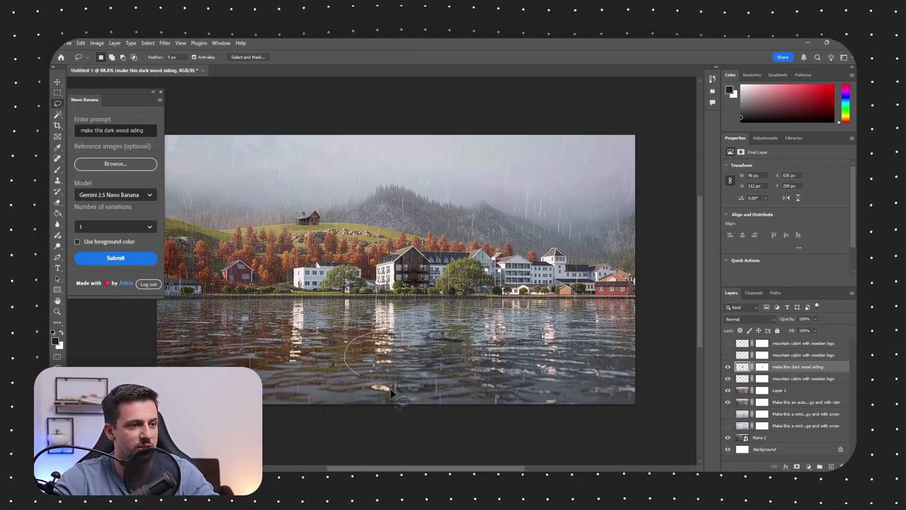
pyautogui.moveTo(663, 422); pyautogui.dragTo(660, 418)
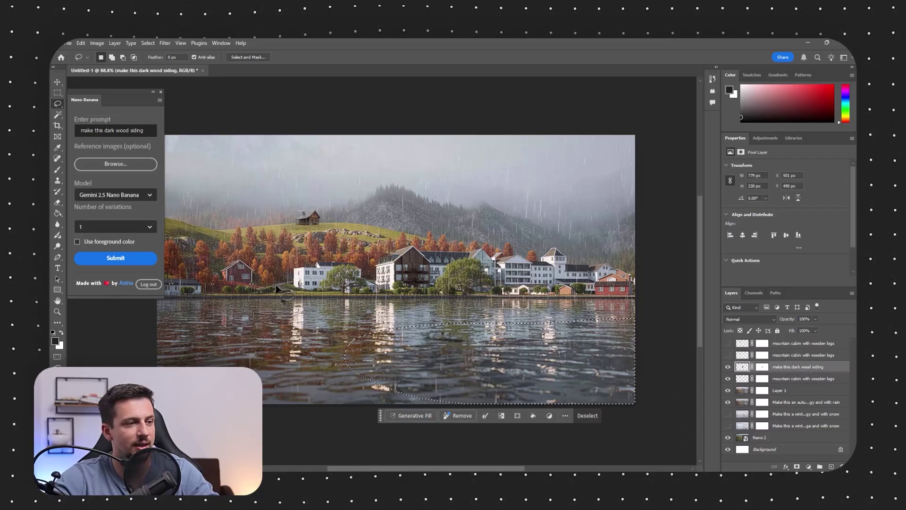
# Generate three variations from the prompt "add a wooden boat" in the lake selection, with Layer 1 as the active layer
pyautogui.tripleClick(121, 131)
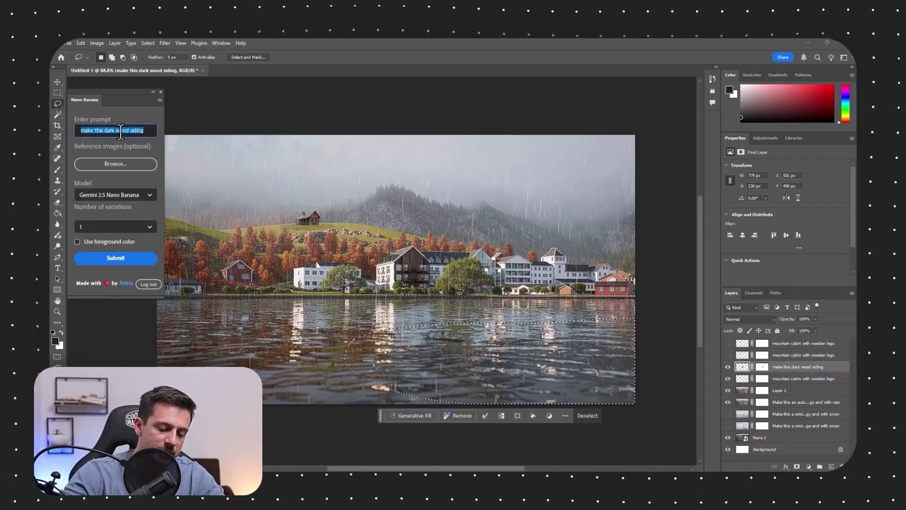
pyautogui.write('add a wooden boat')
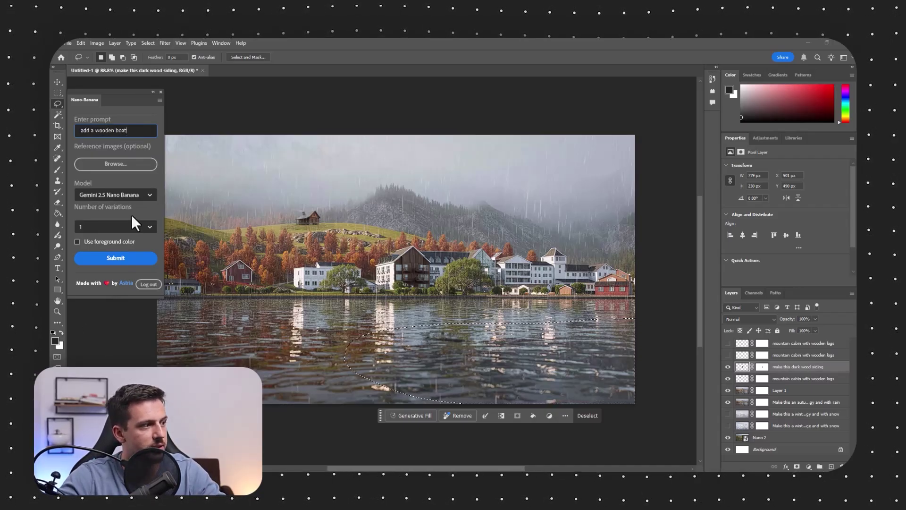
pyautogui.click(129, 227)
pyautogui.click(110, 266)
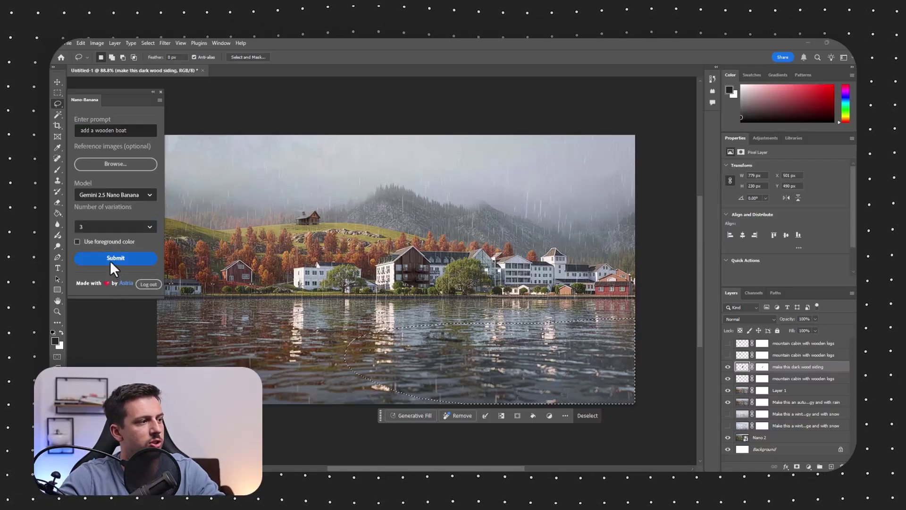
pyautogui.click(779, 391)
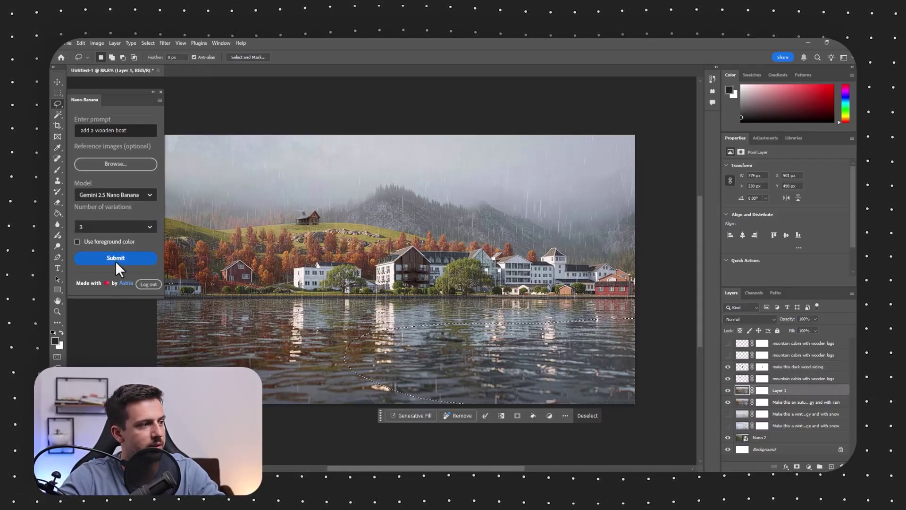
pyautogui.click(115, 259)
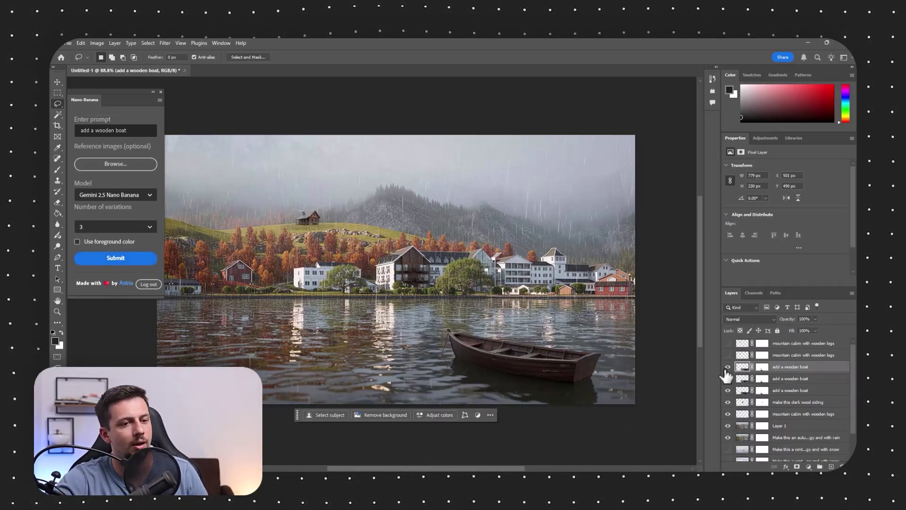
# Compare the three "add a wooden boat" variations by toggling their layers' visibility, and examine the topmost boat up close with all three layers shown
pyautogui.click(728, 367)
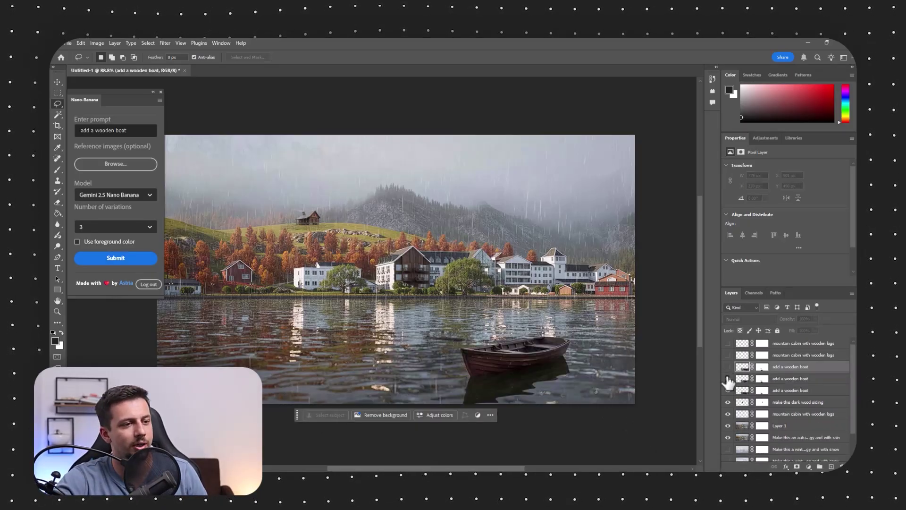
pyautogui.click(728, 379)
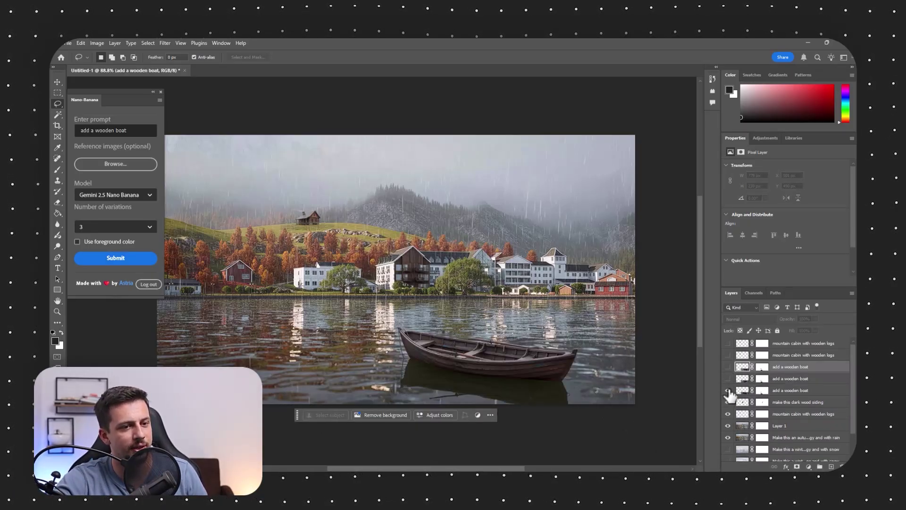
pyautogui.click(727, 390)
pyautogui.click(728, 391)
pyautogui.click(728, 381)
pyautogui.click(728, 368)
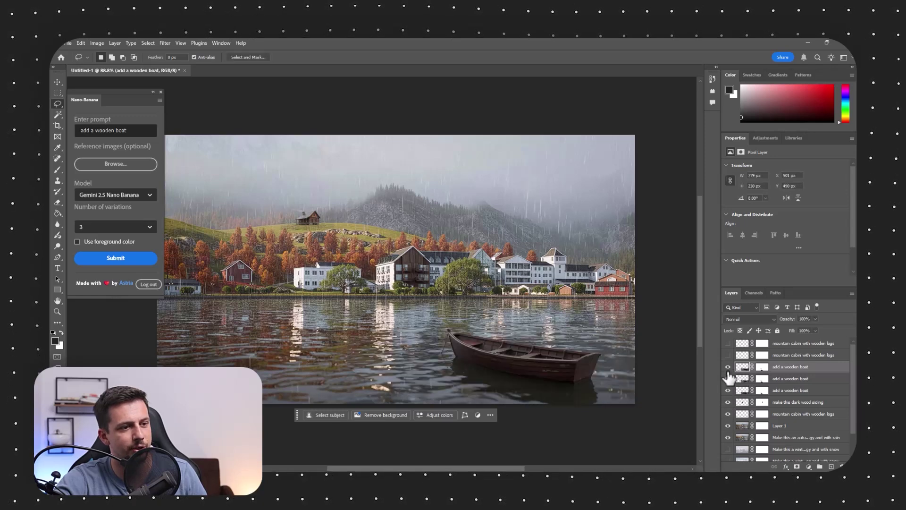
pyautogui.click(728, 368)
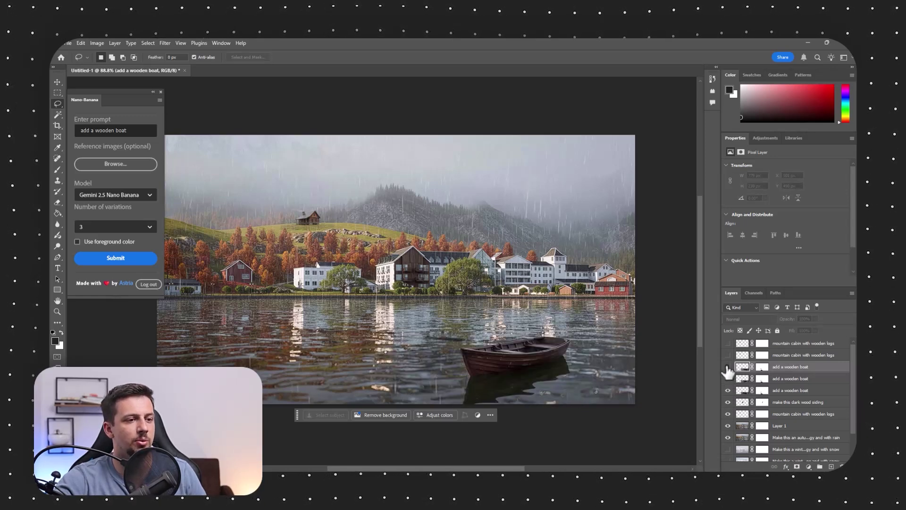
pyautogui.click(728, 368)
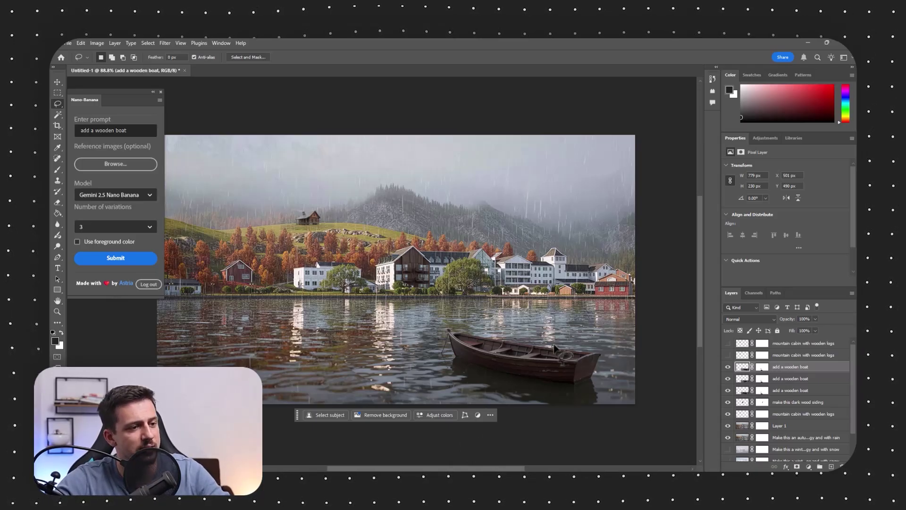
pyautogui.scroll(2, 533, 382)
pyautogui.scroll(-2, 534, 383)
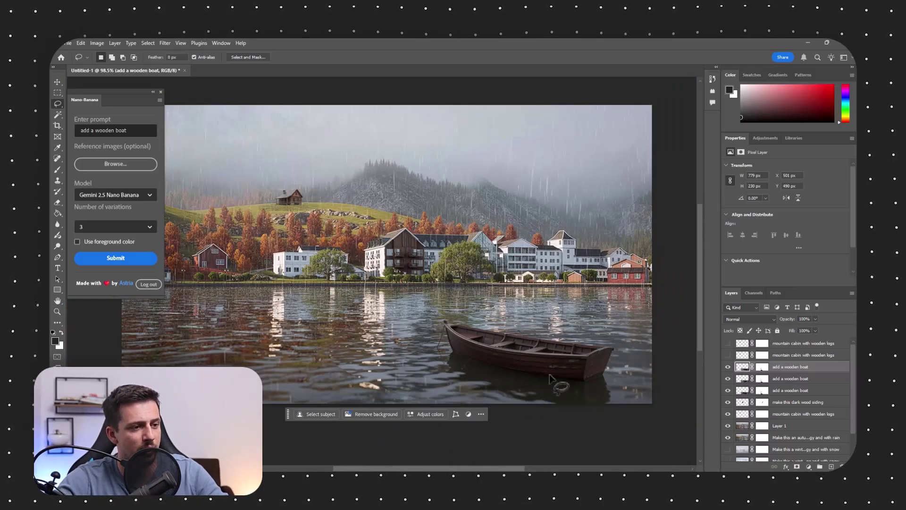
pyautogui.scroll(-1, 487, 288)
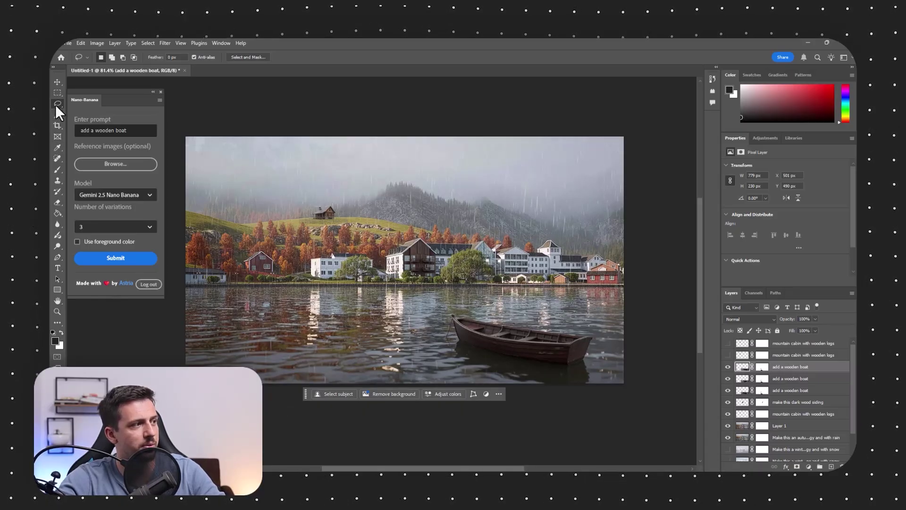
# Lasso the middle part of the boat and generate two variations from the prompt "add a person rowing the boat"
pyautogui.moveTo(489, 291)
pyautogui.mouseDown()
pyautogui.moveTo(483, 313)
pyautogui.moveTo(467, 323)
pyautogui.moveTo(472, 332)
pyautogui.moveTo(454, 355)
pyautogui.moveTo(499, 336)
pyautogui.moveTo(542, 335)
pyautogui.moveTo(531, 312)
pyautogui.moveTo(465, 286)
pyautogui.mouseUp()
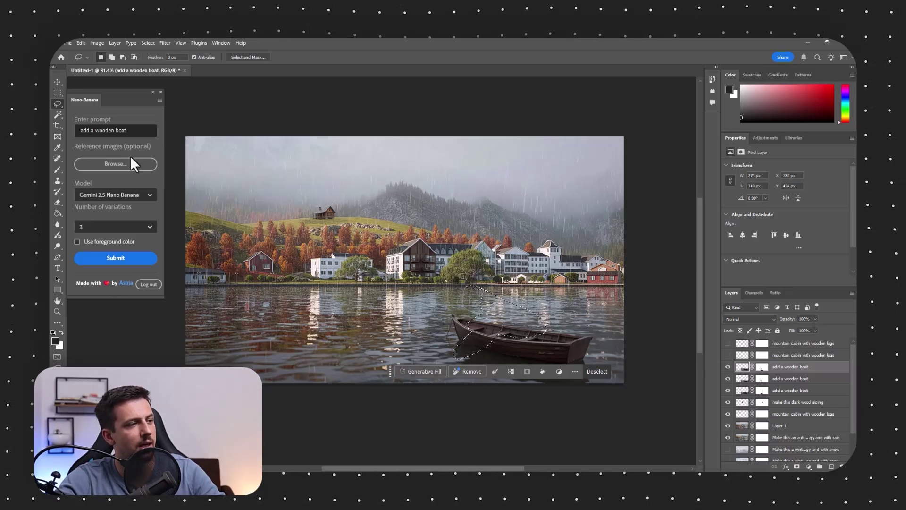
pyautogui.tripleClick(121, 130)
pyautogui.write('add')
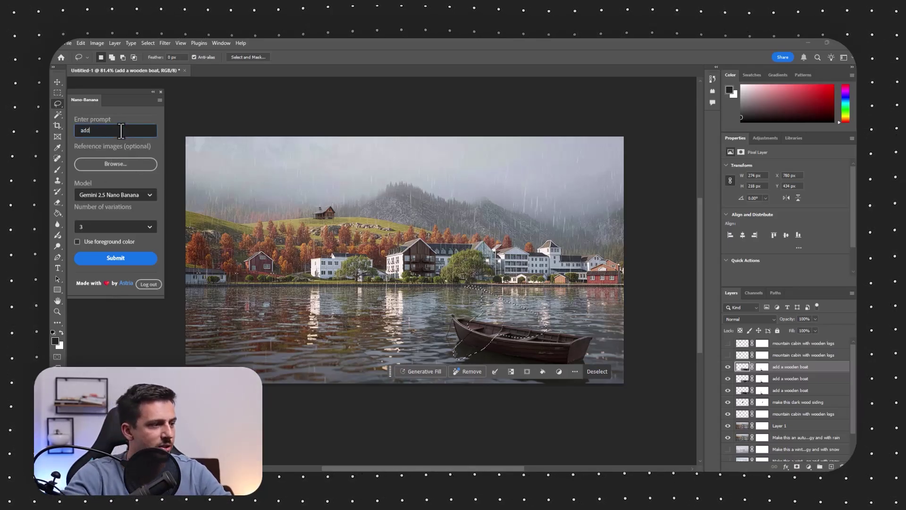
pyautogui.write(' a person rowing the boat')
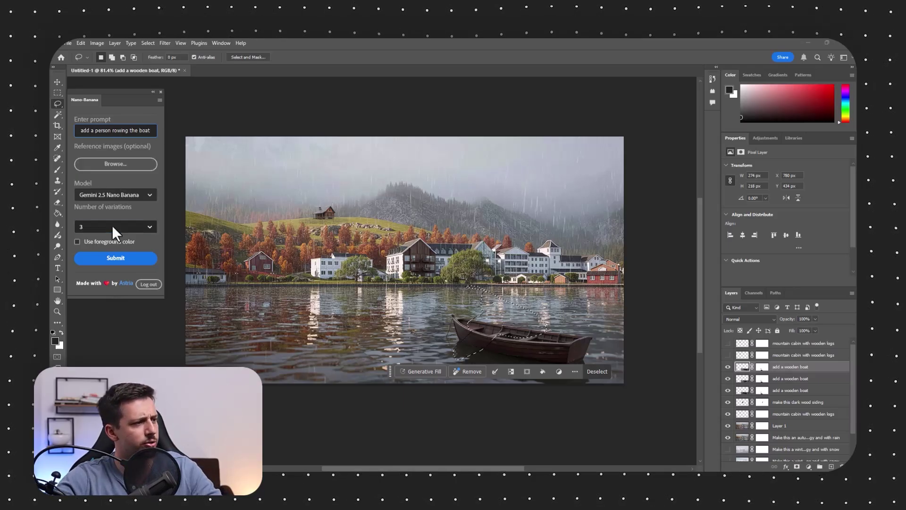
pyautogui.click(113, 227)
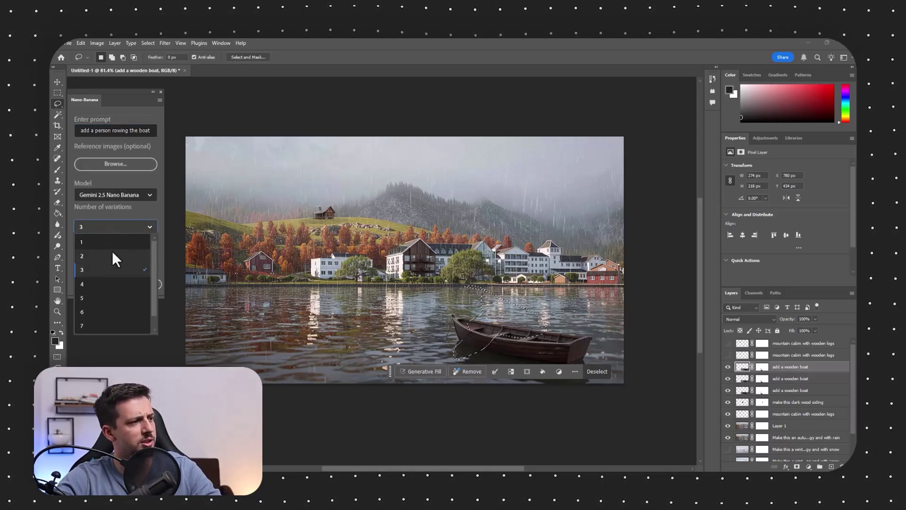
pyautogui.click(112, 253)
pyautogui.click(115, 258)
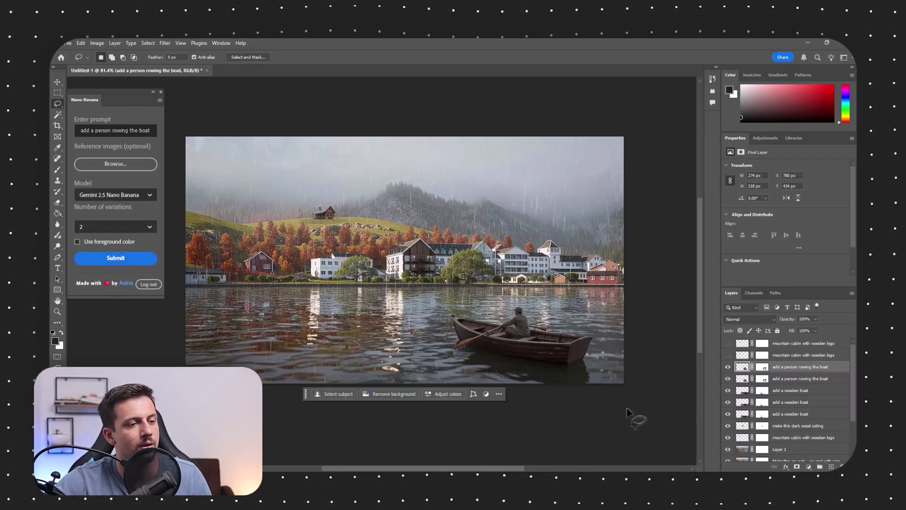
# Draw several small separate Lasso selections scattered over the lake water on both sides of the rowing boat
pyautogui.scroll(4, 561, 355)
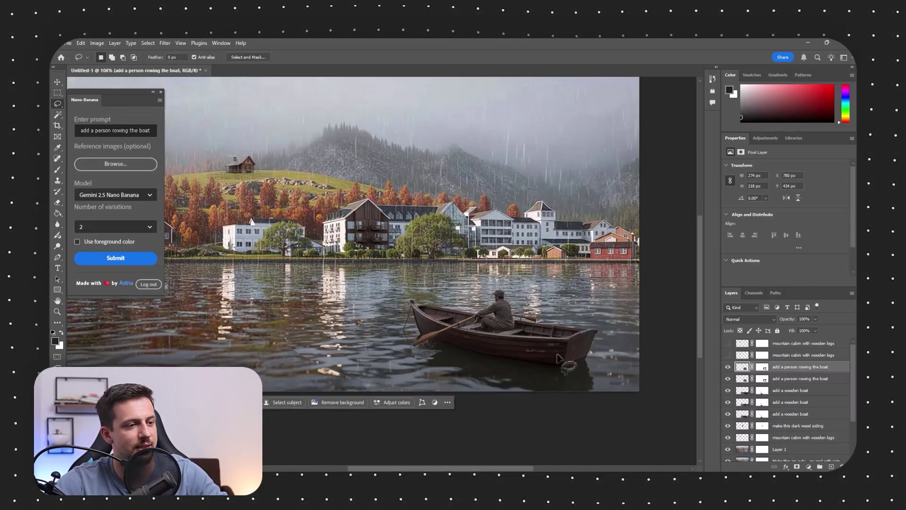
pyautogui.scroll(-5, 567, 359)
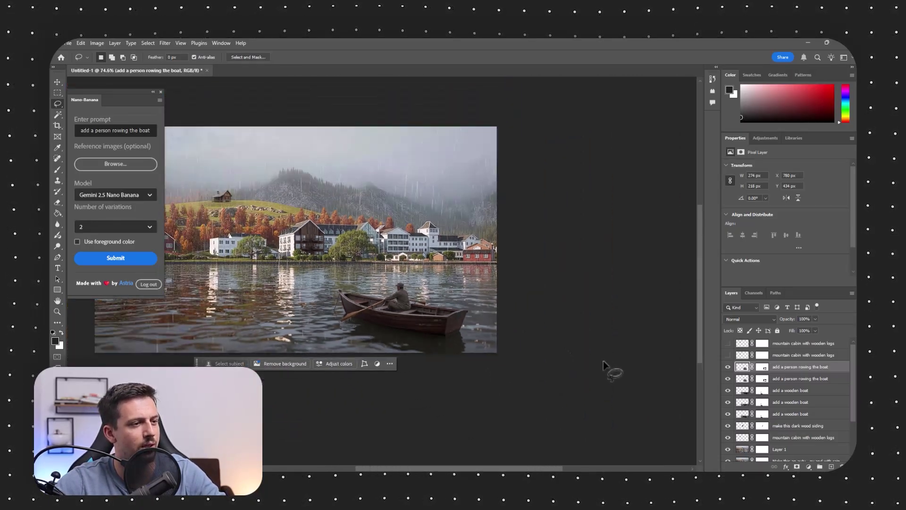
pyautogui.scroll(3, 563, 297)
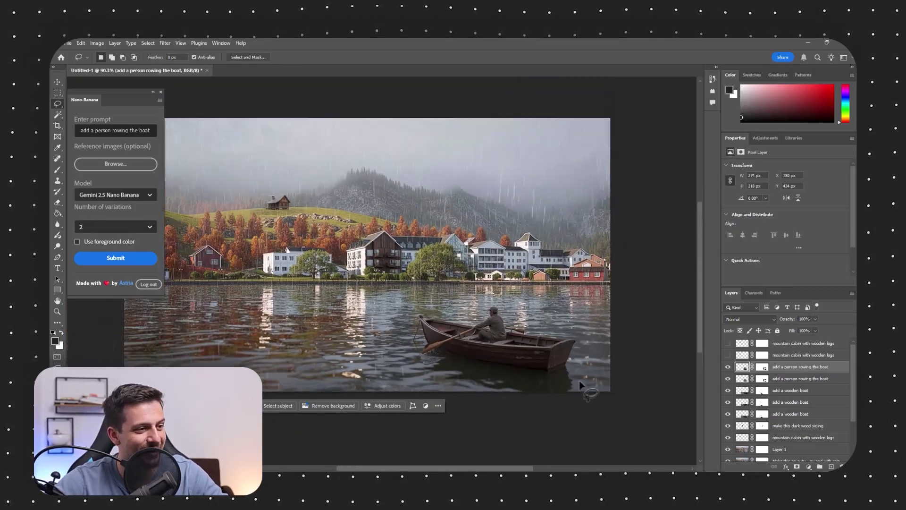
pyautogui.moveTo(562, 296); pyautogui.dragTo(674, 302)
pyautogui.scroll(2, 404, 370)
pyautogui.moveTo(367, 365)
pyautogui.mouseDown()
pyautogui.moveTo(349, 365)
pyautogui.moveTo(368, 366)
pyautogui.mouseUp()
pyautogui.moveTo(460, 348)
pyautogui.mouseDown()
pyautogui.moveTo(482, 359)
pyautogui.moveTo(461, 347)
pyautogui.mouseUp()
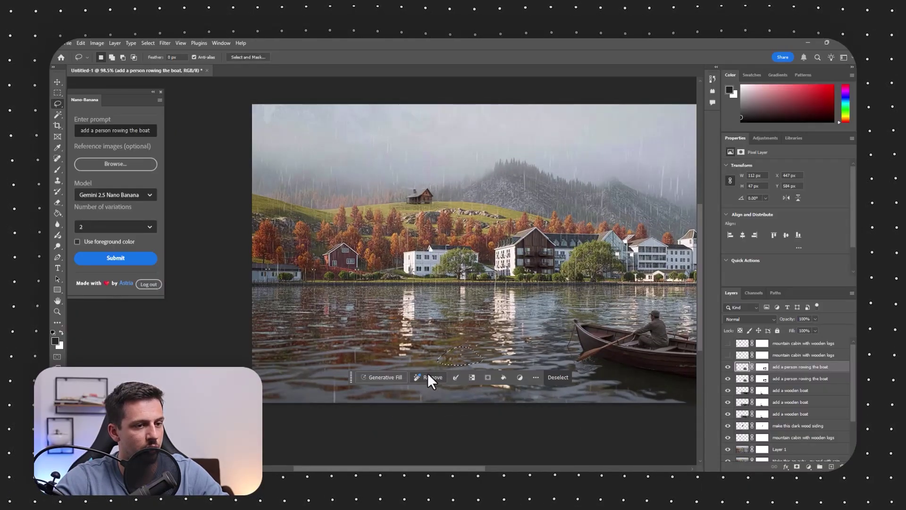
pyautogui.moveTo(360, 354)
pyautogui.mouseDown()
pyautogui.moveTo(375, 368)
pyautogui.moveTo(359, 353)
pyautogui.mouseUp()
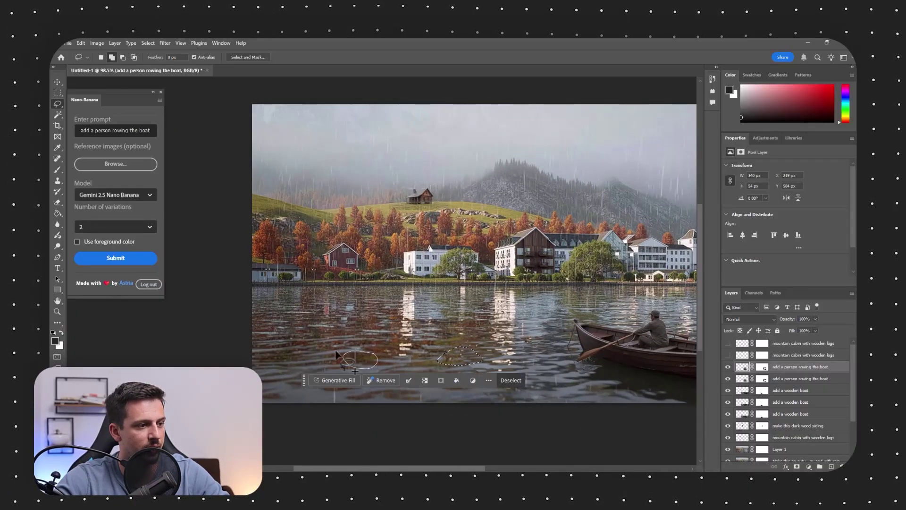
pyautogui.moveTo(307, 336)
pyautogui.mouseDown()
pyautogui.moveTo(291, 336)
pyautogui.moveTo(304, 335)
pyautogui.mouseUp()
pyautogui.moveTo(424, 308)
pyautogui.mouseDown()
pyautogui.moveTo(411, 311)
pyautogui.moveTo(421, 309)
pyautogui.mouseUp()
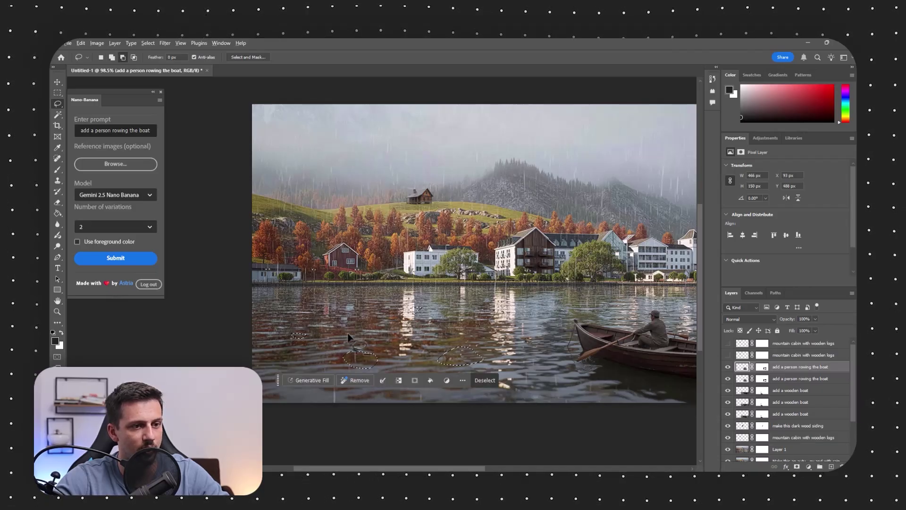
pyautogui.scroll(-3, 551, 334)
pyautogui.scroll(2, 547, 338)
pyautogui.moveTo(653, 364); pyautogui.dragTo(644, 368)
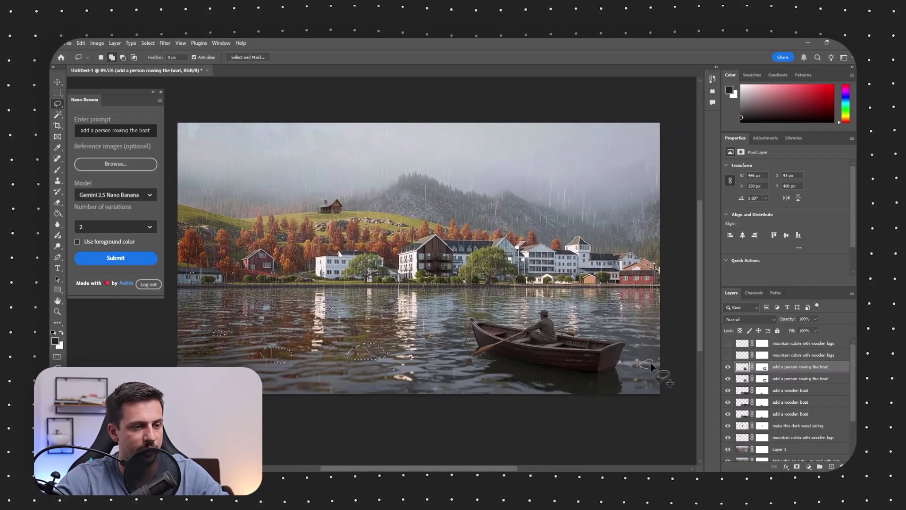
# Generate one variation from the prompt "add lili pad" in the scattered water selections, without using the foreground color
pyautogui.click(77, 242)
pyautogui.click(114, 226)
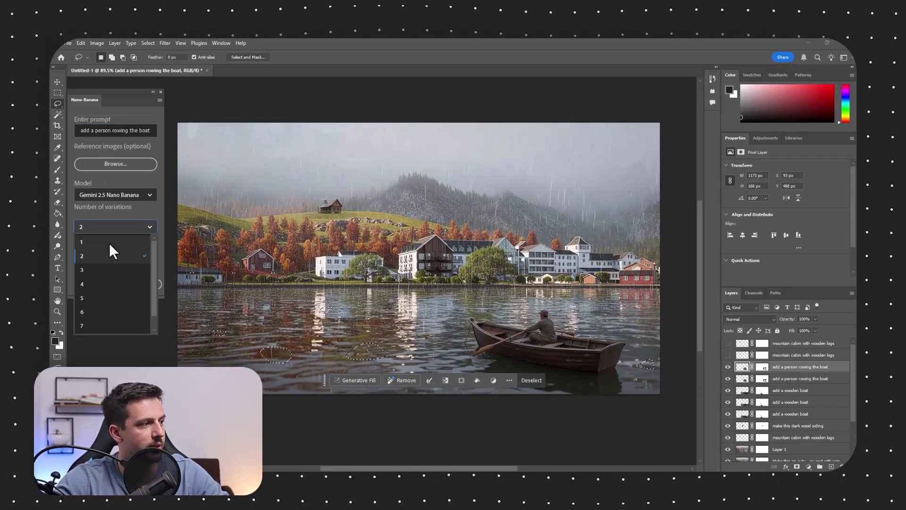
pyautogui.click(109, 242)
pyautogui.tripleClick(113, 131)
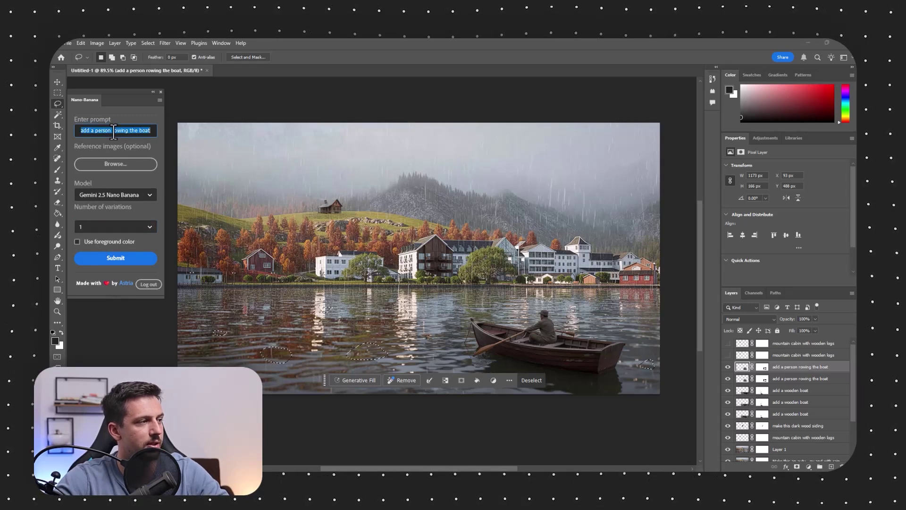
pyautogui.write('add lili pad')
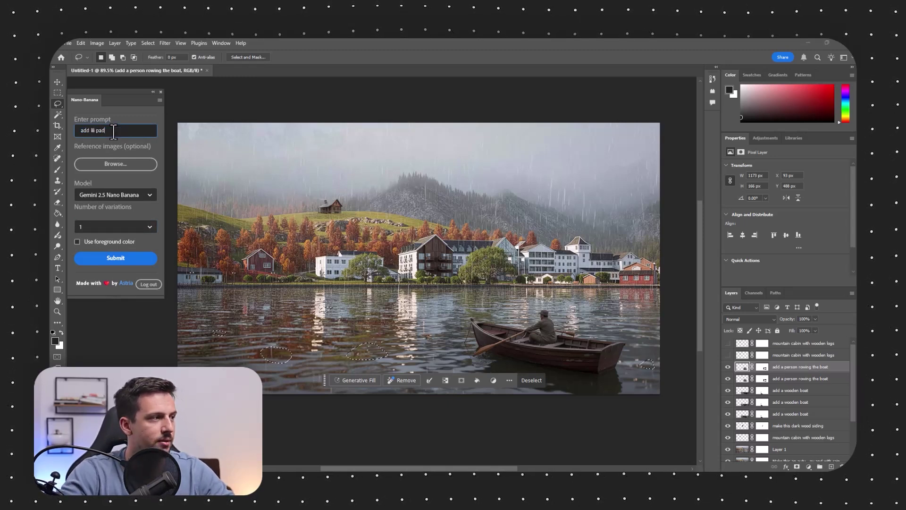
pyautogui.click(115, 258)
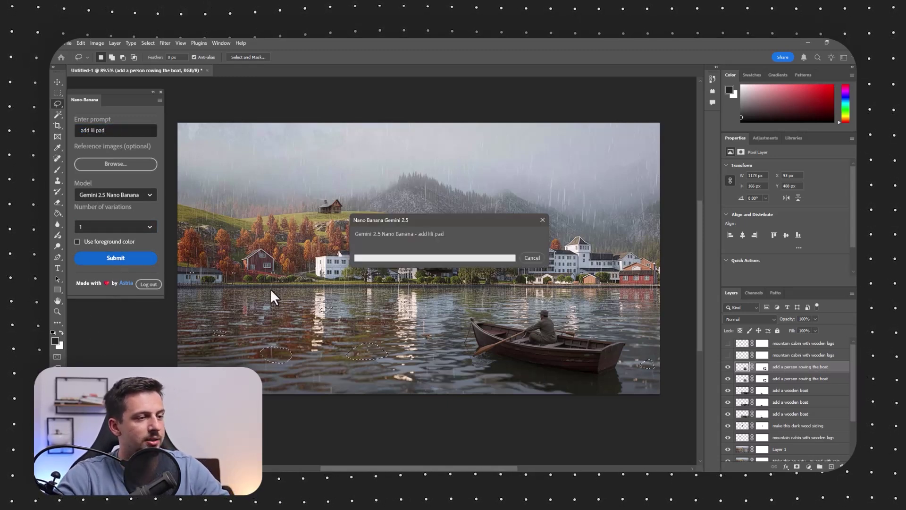
# Compare the lake with and without the lily pads, and leave the "add lili pad" layer hidden
pyautogui.hscroll(1, 281, 190)
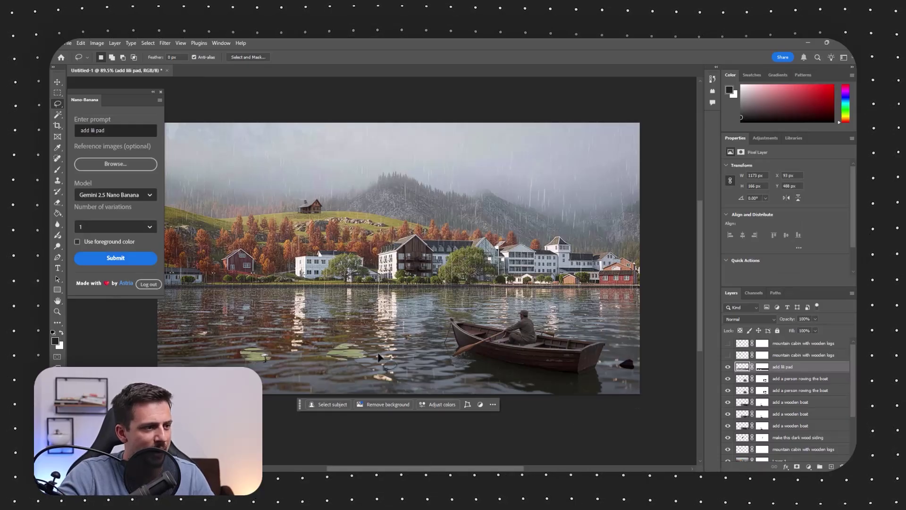
pyautogui.click(728, 367)
pyautogui.click(729, 367)
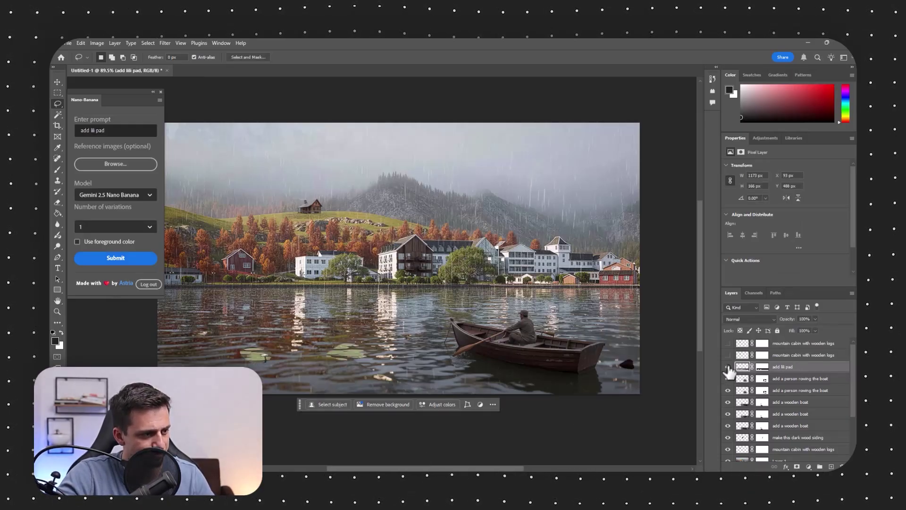
pyautogui.click(728, 368)
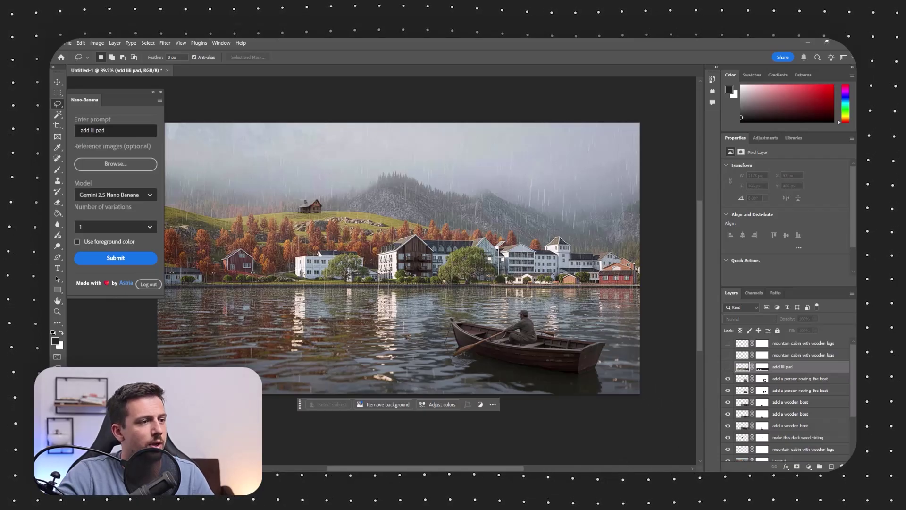
# Draw a thin Polygonal Lasso selection along the shoreline, from below the balconied wooden house to beside the red house
pyautogui.scroll(-1, 504, 201)
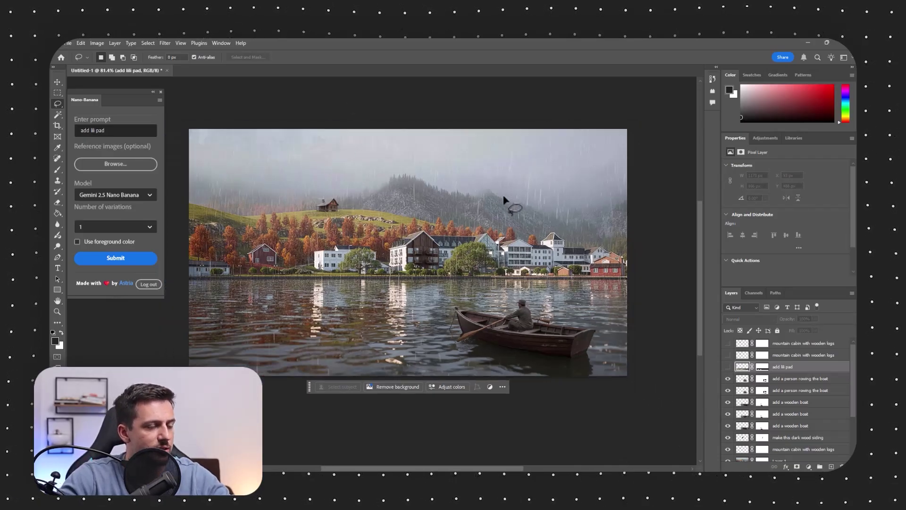
pyautogui.scroll(-3, 504, 200)
pyautogui.scroll(6, 353, 285)
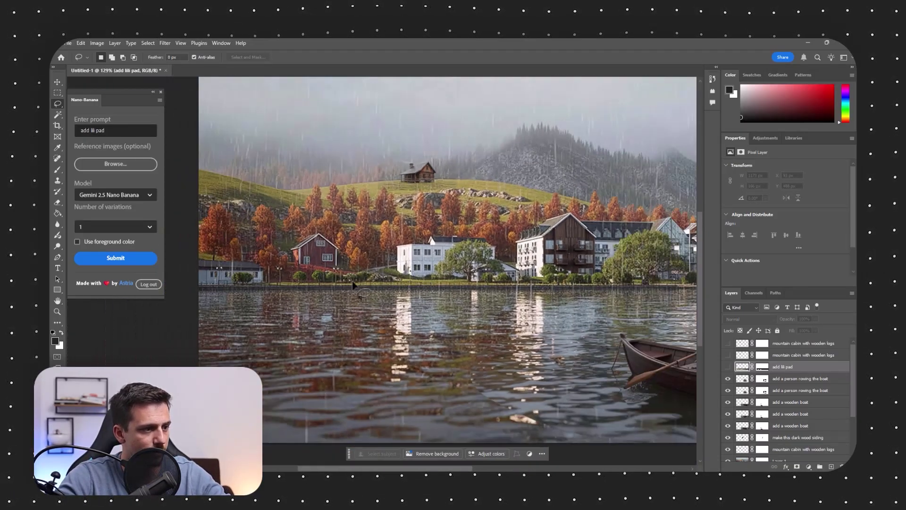
pyautogui.rightClick(58, 105)
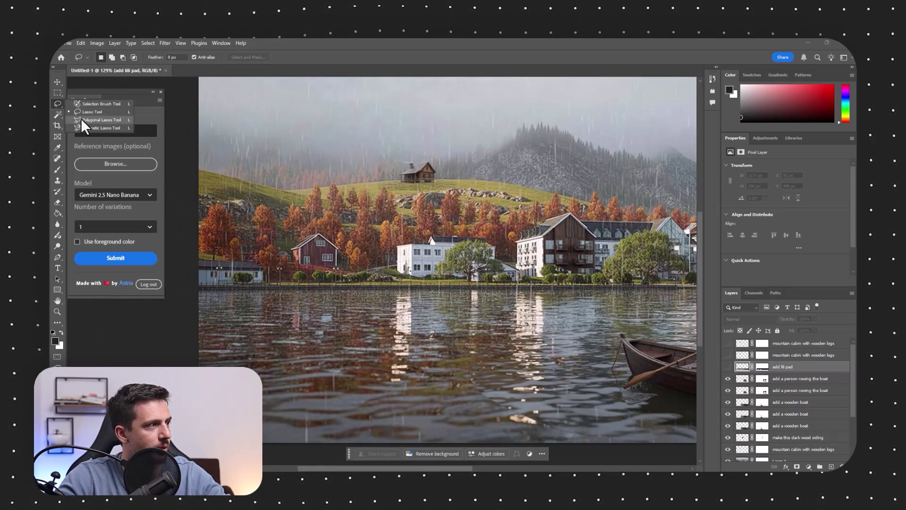
pyautogui.click(85, 110)
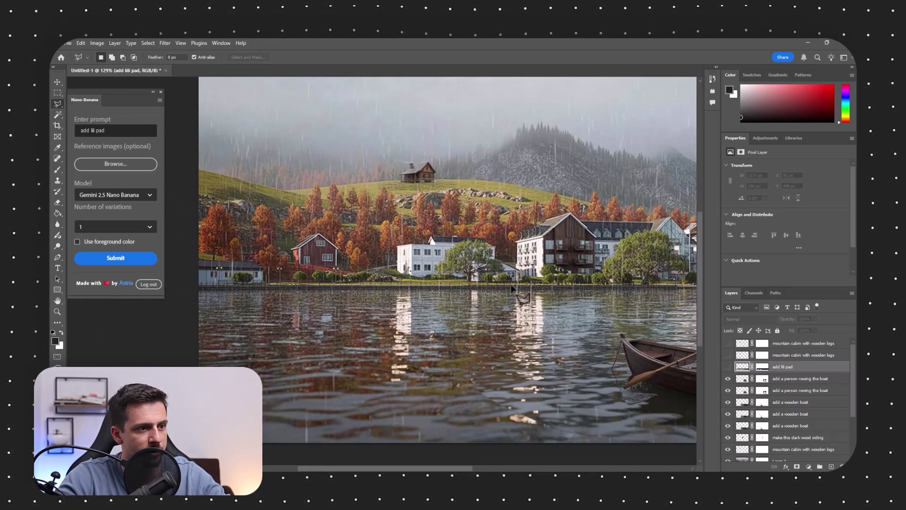
pyautogui.click(561, 281)
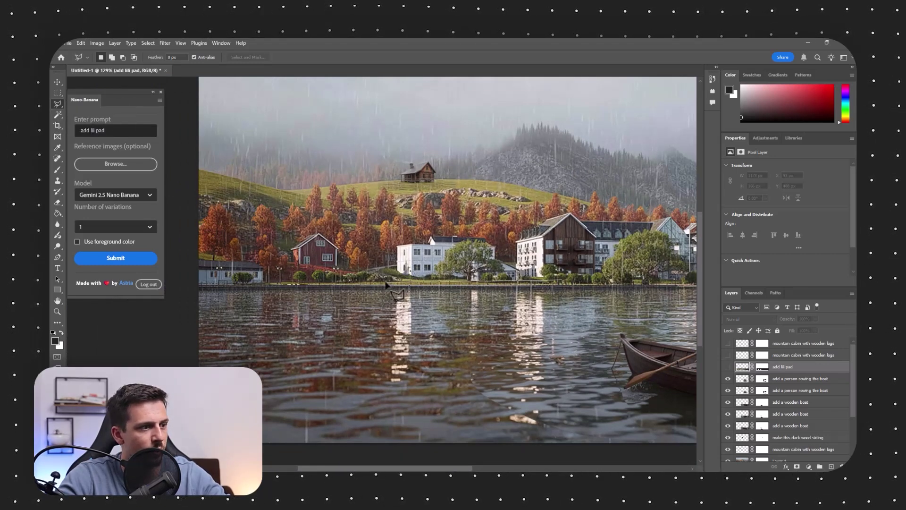
pyautogui.click(271, 284)
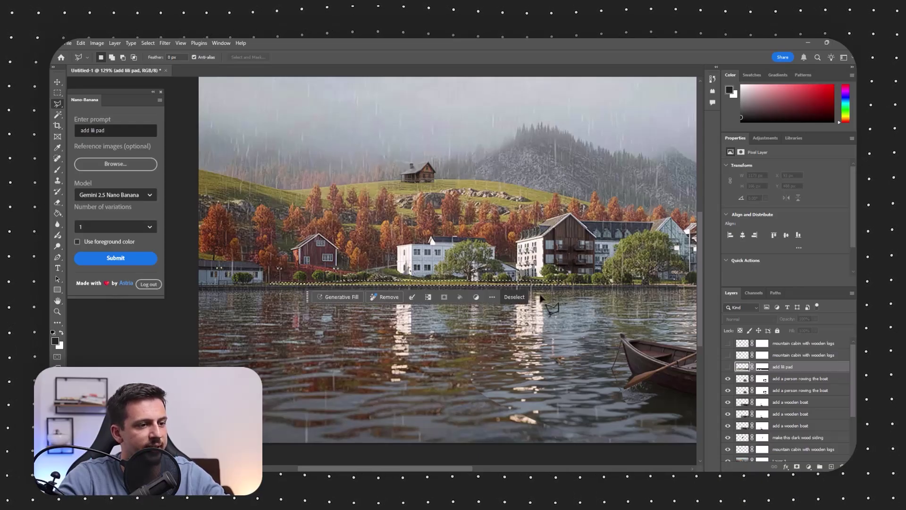
# Generate two variations from the prompt "add some floral bushes" in the thin shoreline selection
pyautogui.click(120, 229)
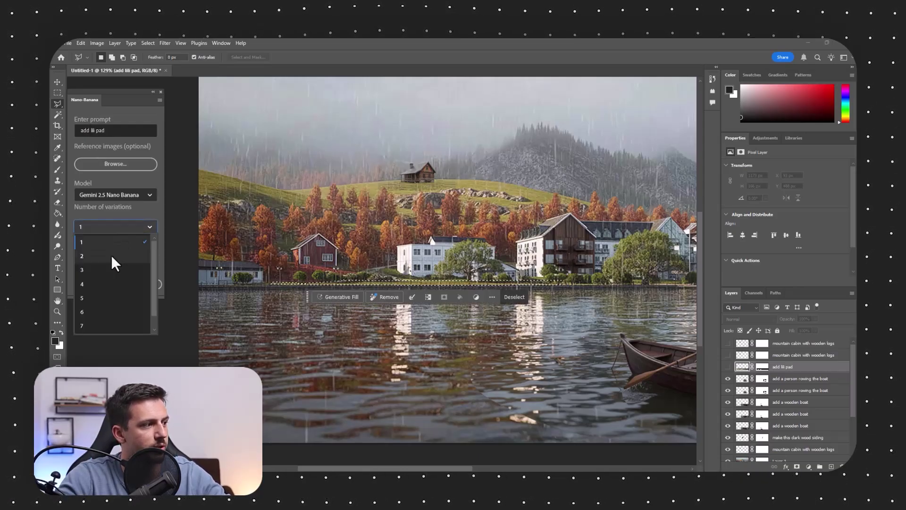
pyautogui.click(111, 255)
pyautogui.tripleClick(101, 132)
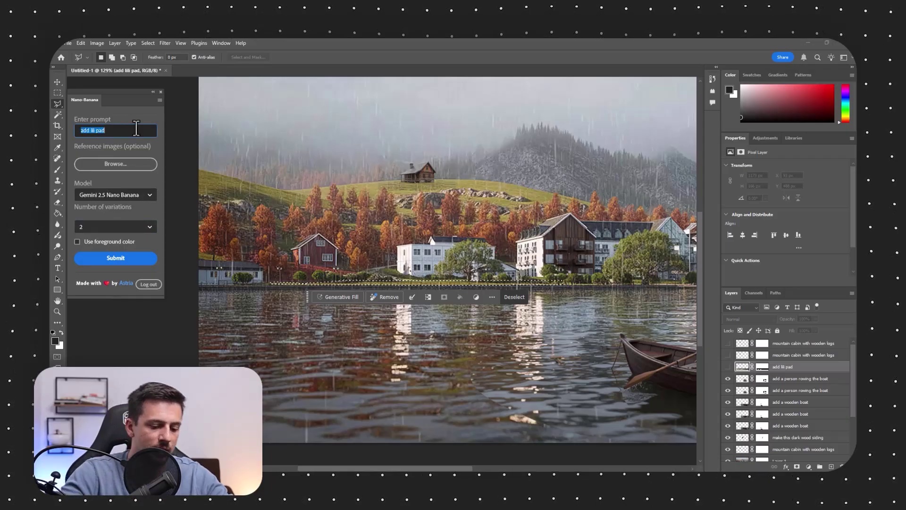
pyautogui.write('add some flora')
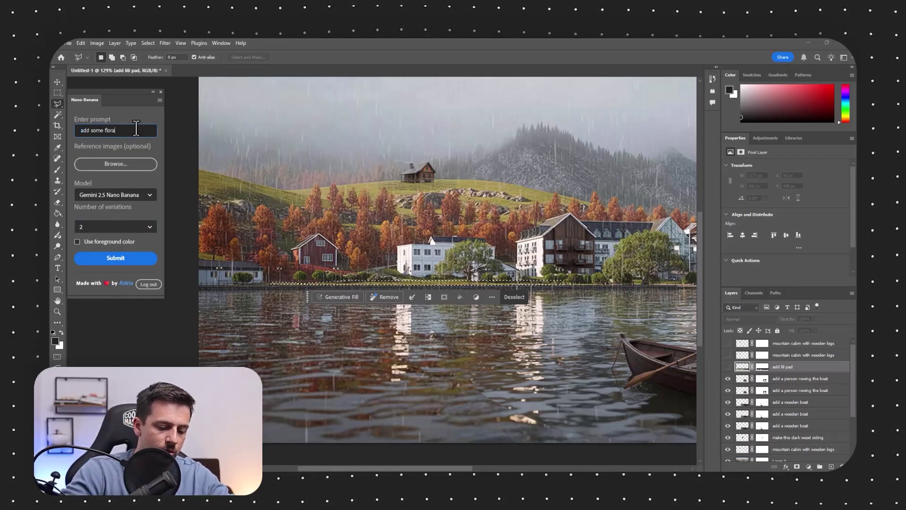
pyautogui.write('l bushes')
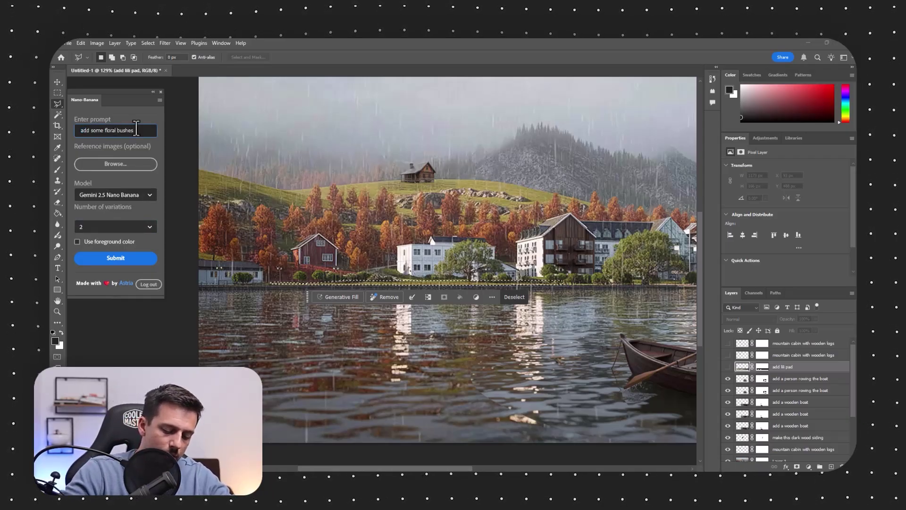
pyautogui.click(133, 259)
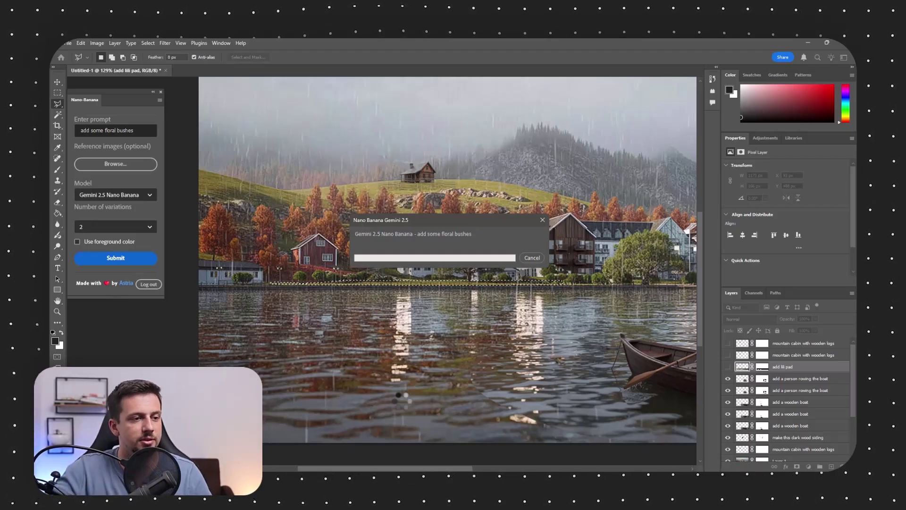
pyautogui.scroll(-2, 507, 377)
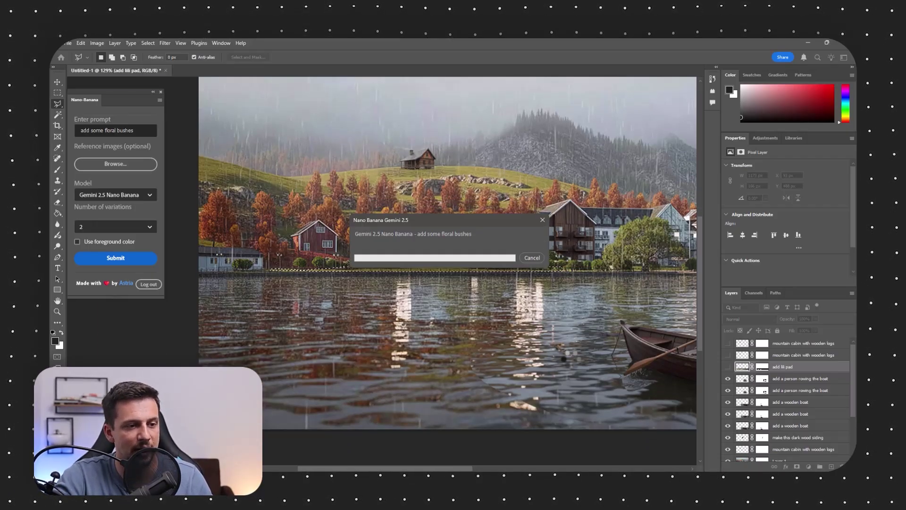
pyautogui.hscroll(3, 569, 354)
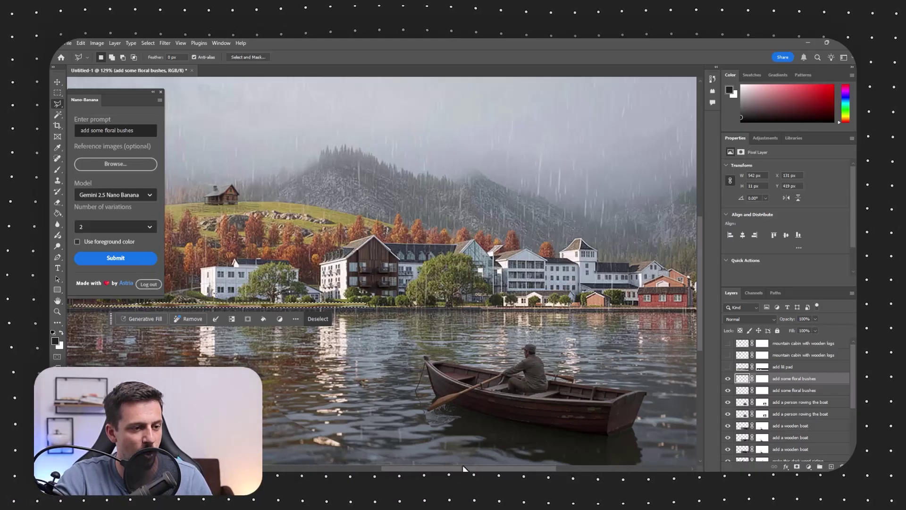
# Clear the shoreline selection with the Rectangular Marquee tool and inspect the generated bushes along the shore
pyautogui.moveTo(464, 469); pyautogui.dragTo(366, 469)
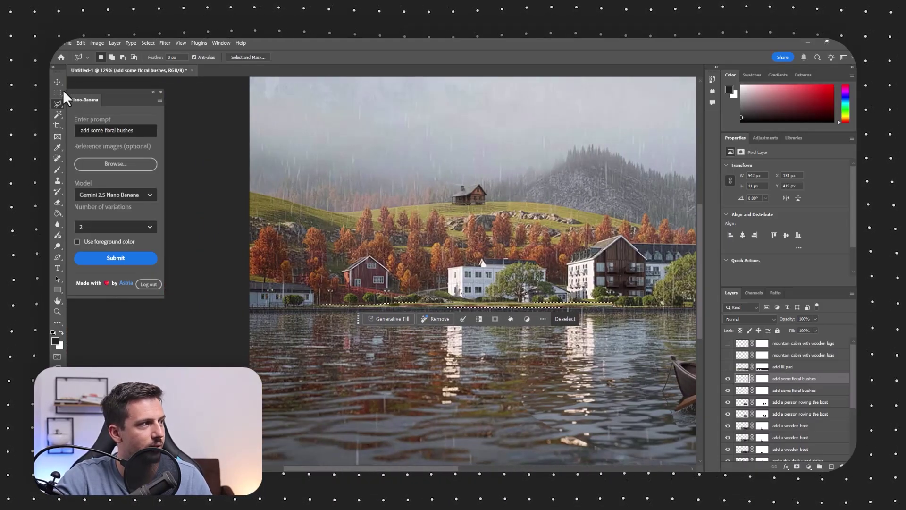
pyautogui.click(57, 92)
pyautogui.click(227, 150)
pyautogui.scroll(6, 541, 306)
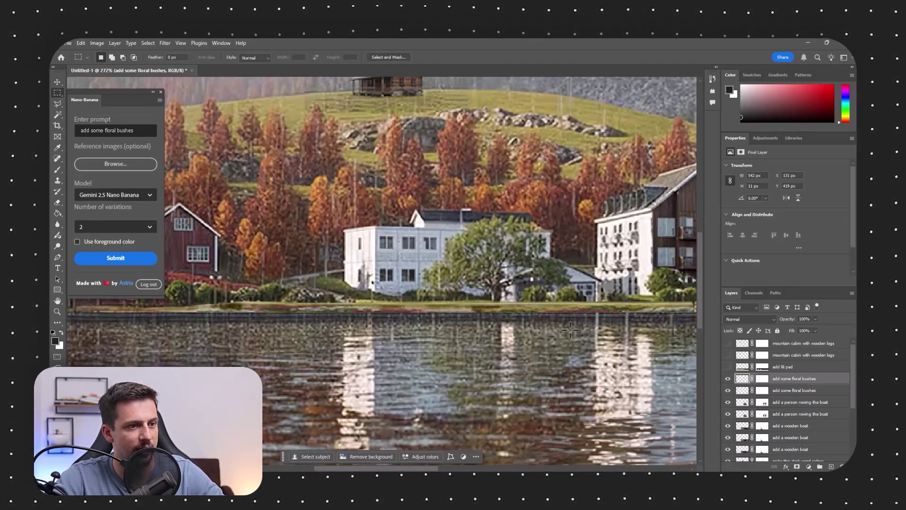
pyautogui.scroll(-6, 576, 310)
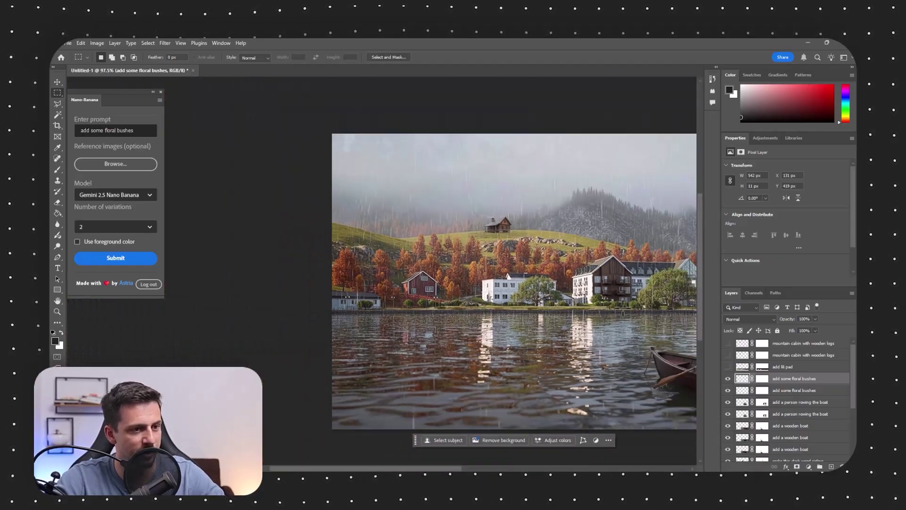
pyautogui.scroll(-3, 425, 308)
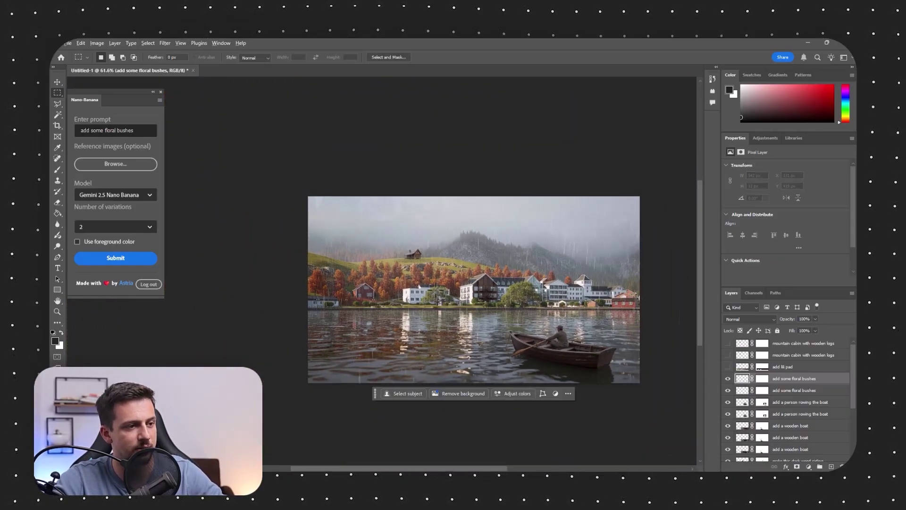
pyautogui.scroll(-2, 590, 305)
pyautogui.scroll(2, 537, 310)
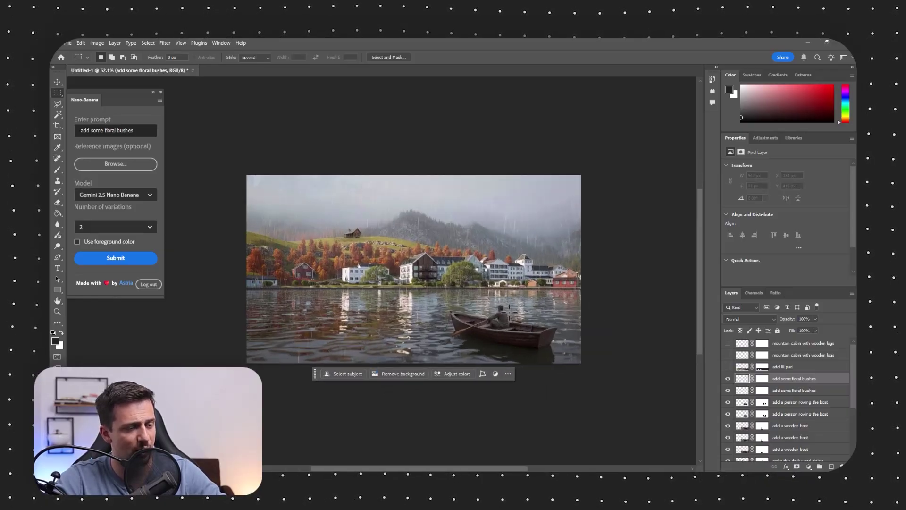
# Merge all layers from the upper "add some floral bushes" down to the autumn "and with rain" layer into one
pyautogui.scroll(-1, 502, 276)
pyautogui.scroll(-1, 744, 384)
pyautogui.scroll(-3, 789, 385)
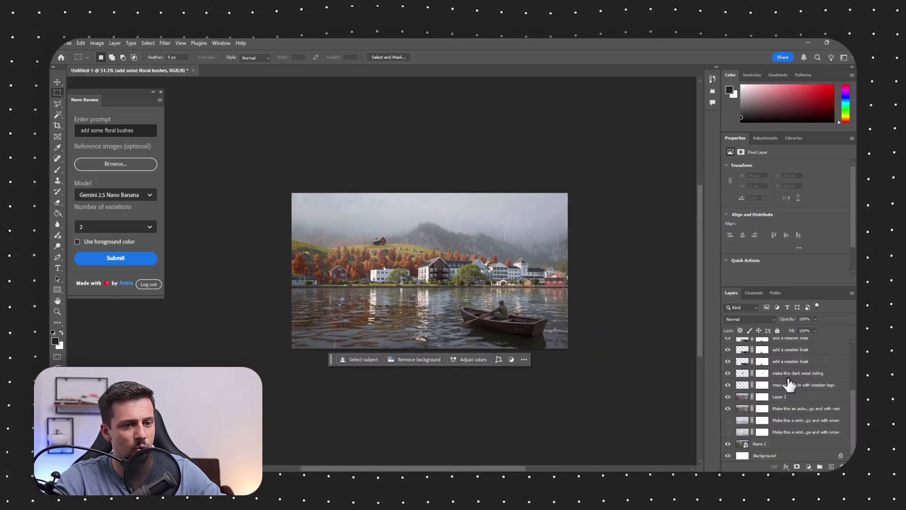
pyautogui.keyDown('shift'); pyautogui.click(797, 407); pyautogui.keyUp('shift')
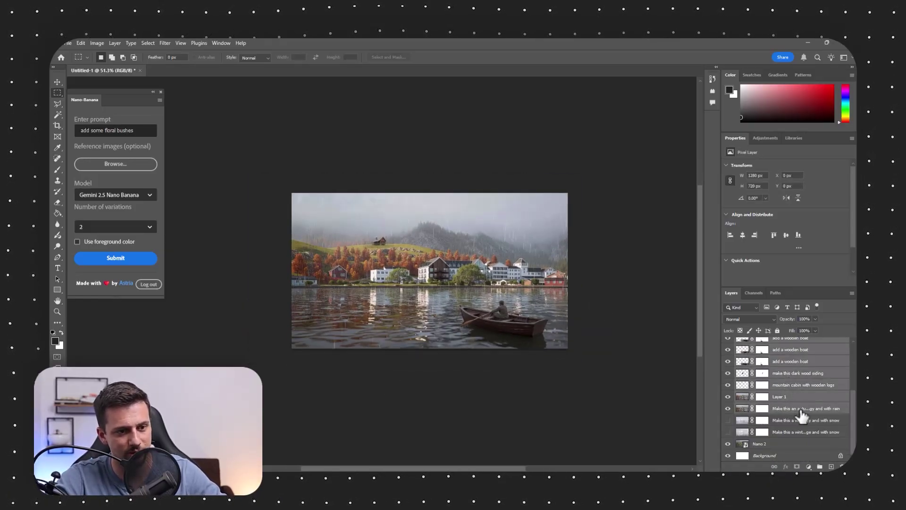
pyautogui.hotkey('ctrl', 'e')
# Compare the merged autumn image with the original photo, leave the merged layer hidden, and collapse the Nano-Banana panel
pyautogui.scroll(1, 591, 338)
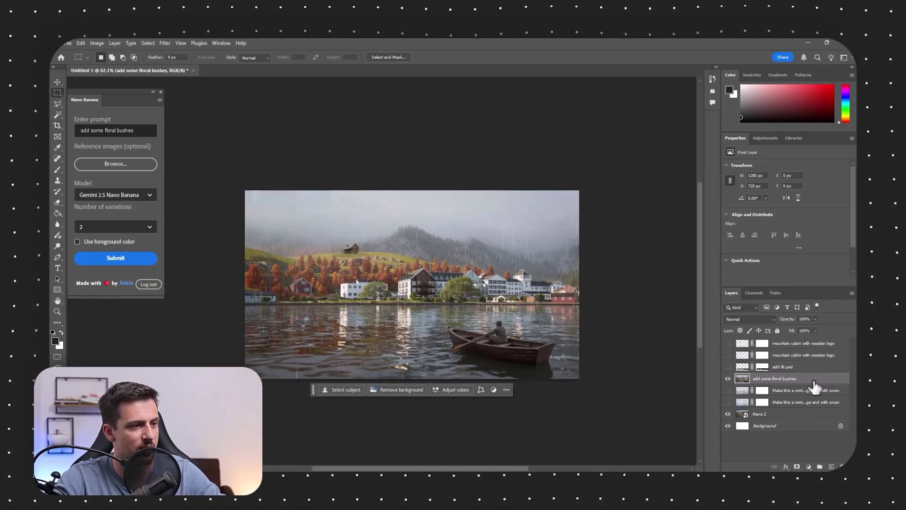
pyautogui.click(727, 379)
pyautogui.scroll(6, 293, 255)
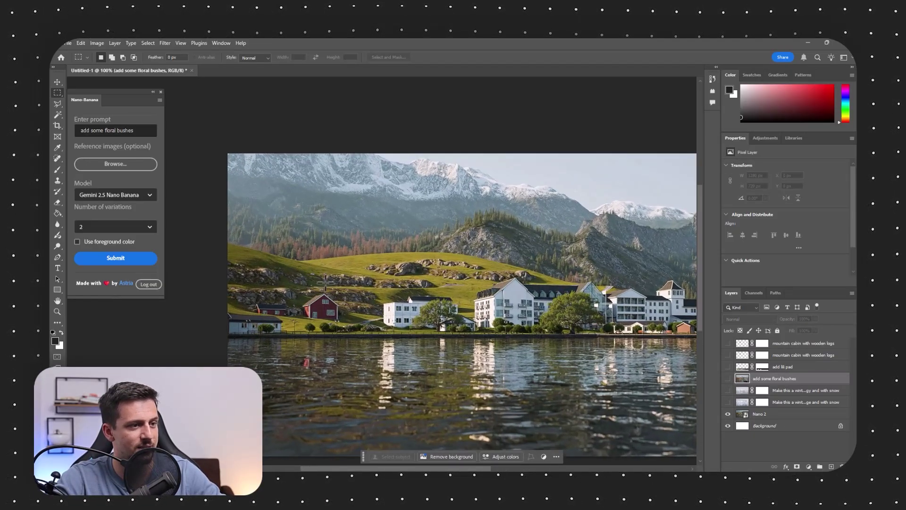
pyautogui.scroll(-3, 302, 262)
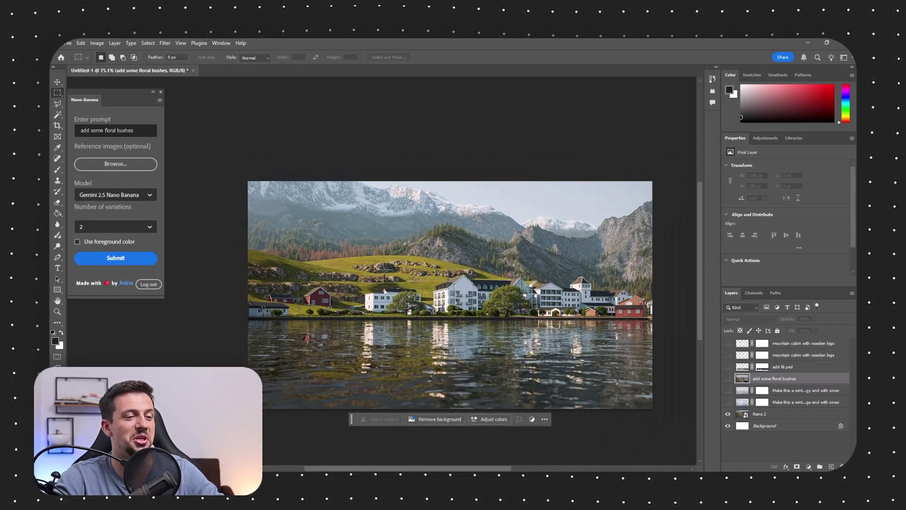
pyautogui.click(727, 378)
pyautogui.scroll(1, 450, 294)
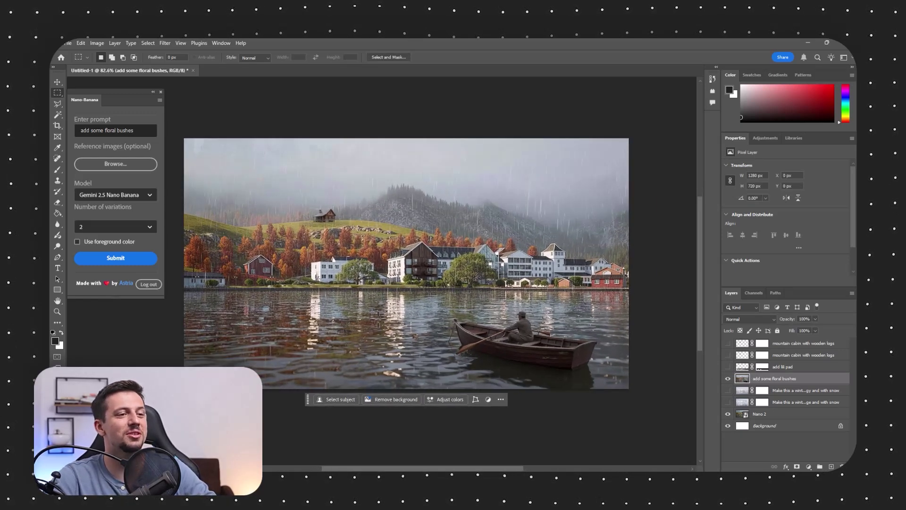
pyautogui.click(728, 378)
pyautogui.click(728, 379)
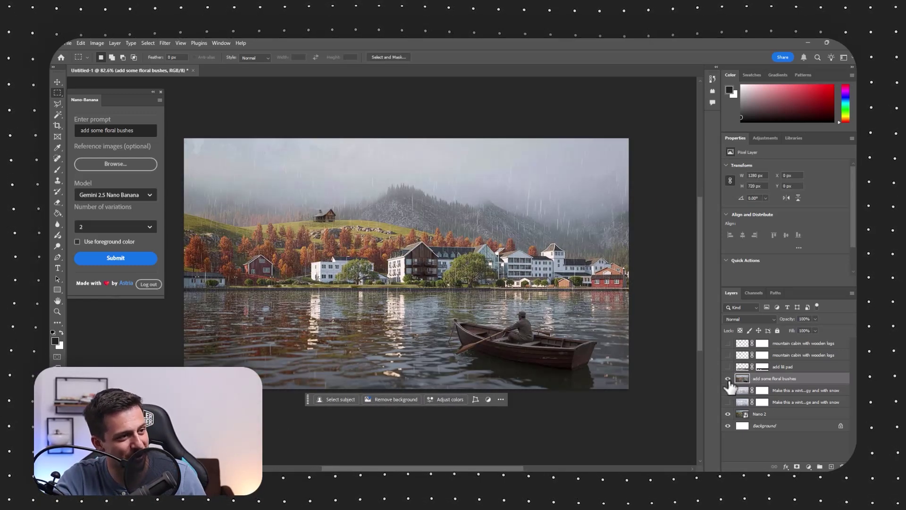
pyautogui.click(728, 378)
pyautogui.click(728, 378)
pyautogui.click(729, 378)
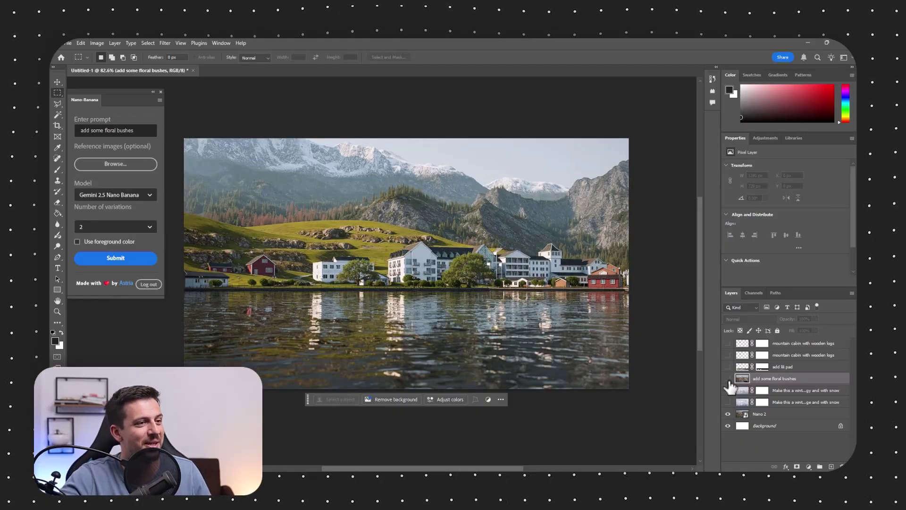
pyautogui.click(728, 379)
pyautogui.click(729, 379)
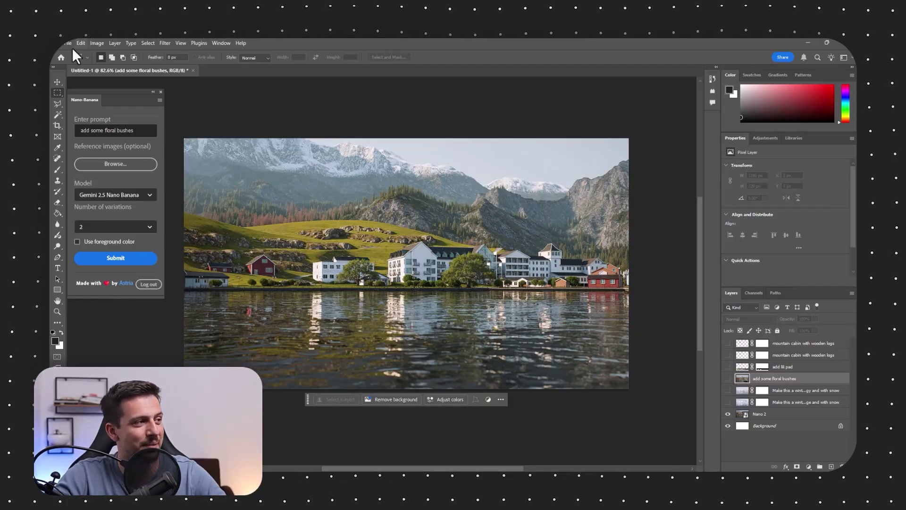
pyautogui.click(153, 92)
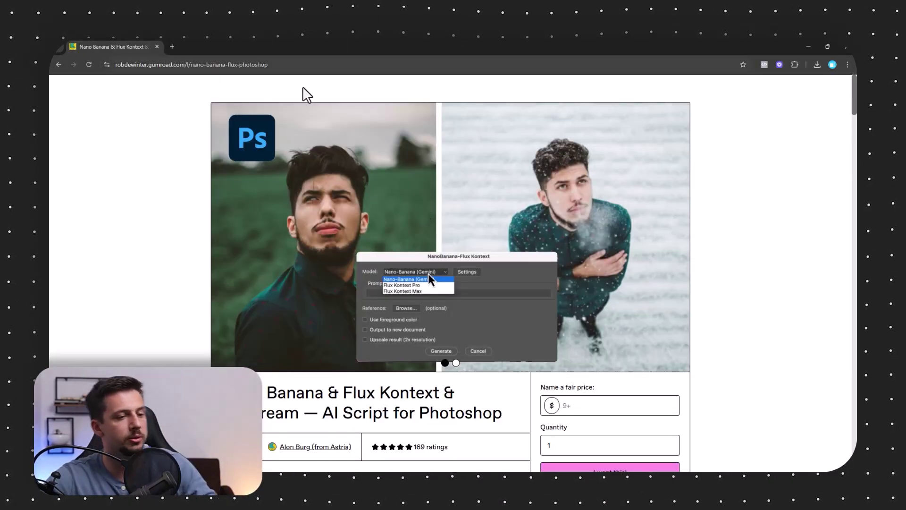
# On the Nano Banana & Flux Kontext Gumroad page in the browser, enter a price of 9 dollars and review the product details
pyautogui.scroll(-1, 560, 362)
pyautogui.click(561, 363)
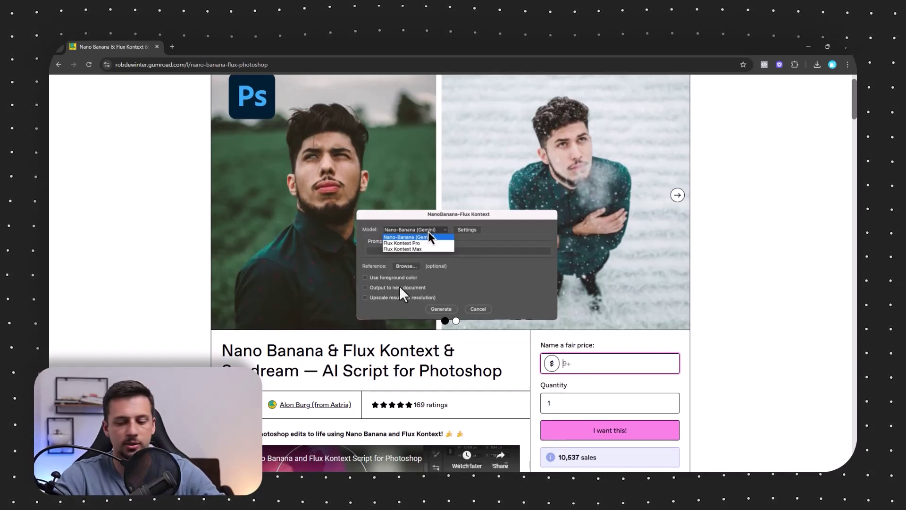
pyautogui.write('9')
pyautogui.click(770, 364)
pyautogui.scroll(-3, 519, 333)
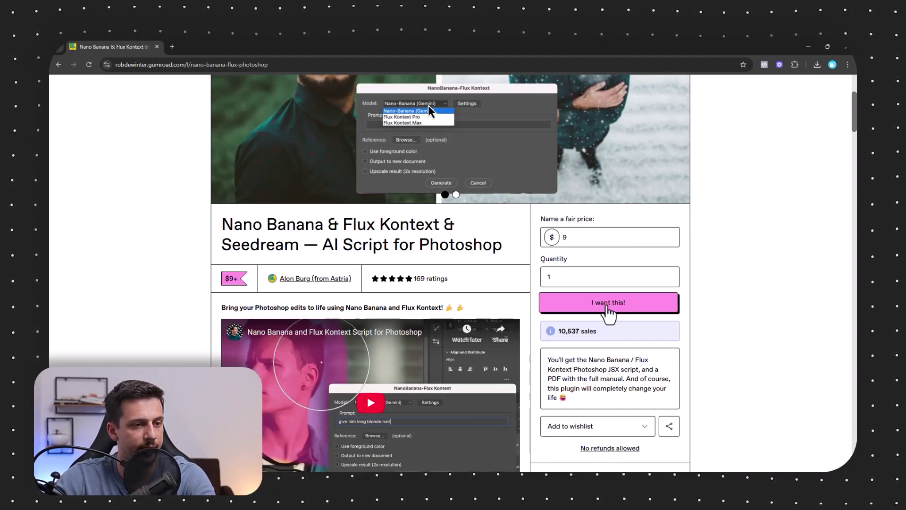
pyautogui.scroll(-10, 667, 260)
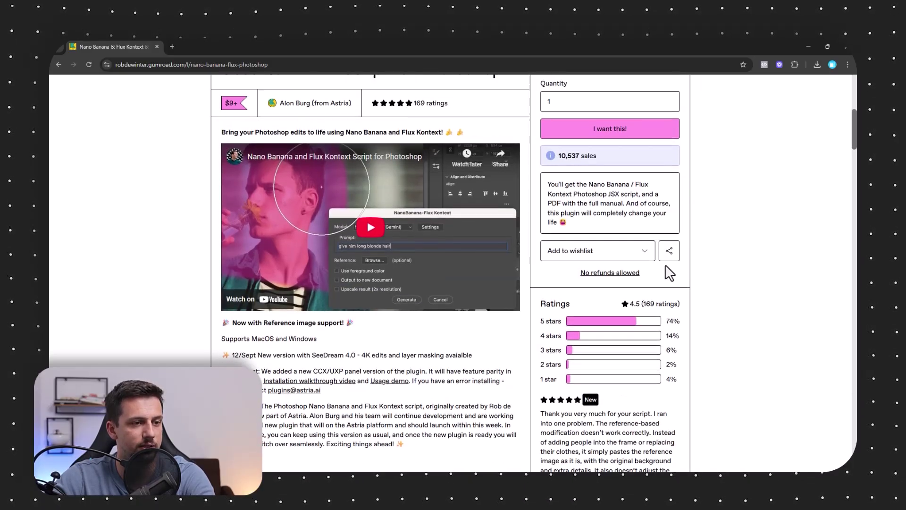
pyautogui.scroll(-5, 708, 294)
pyautogui.scroll(15, 714, 295)
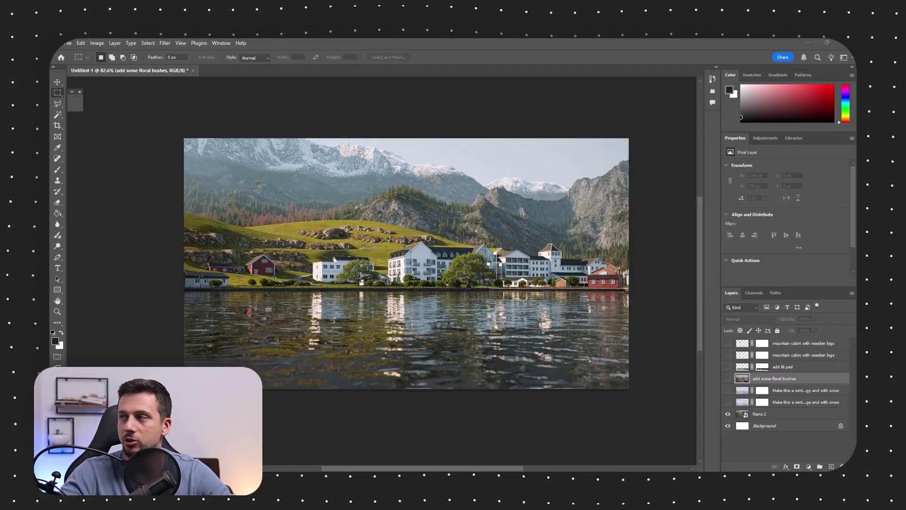
# Back in Photoshop, expand the Nano-Banana panel and move it slightly away from the toolbar
pyautogui.click(71, 98)
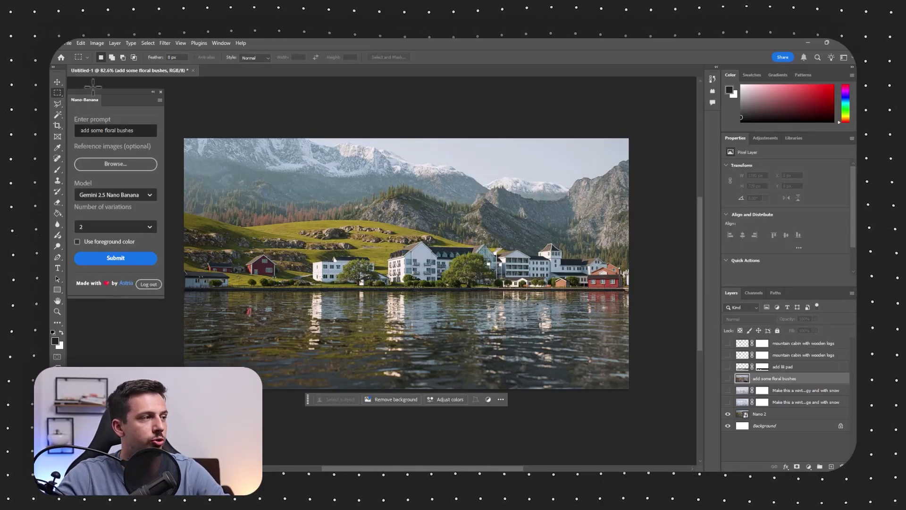
pyautogui.moveTo(95, 91); pyautogui.dragTo(111, 88)
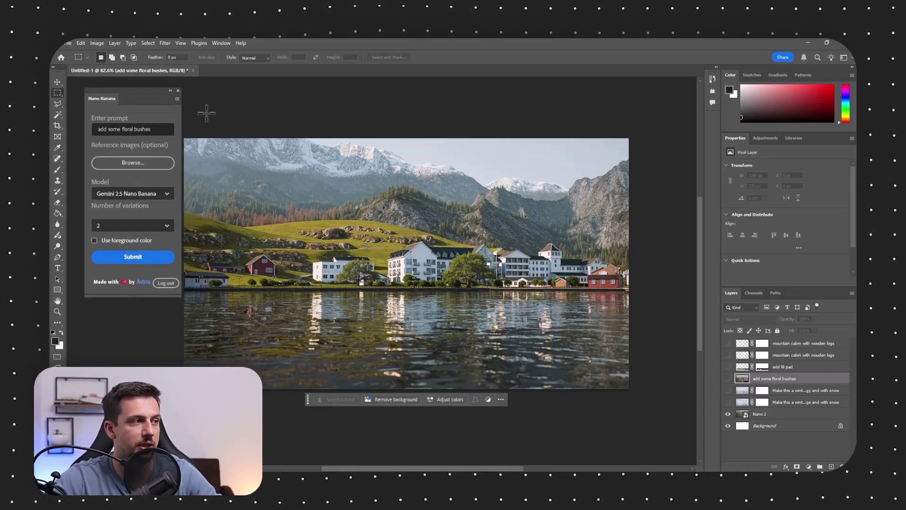